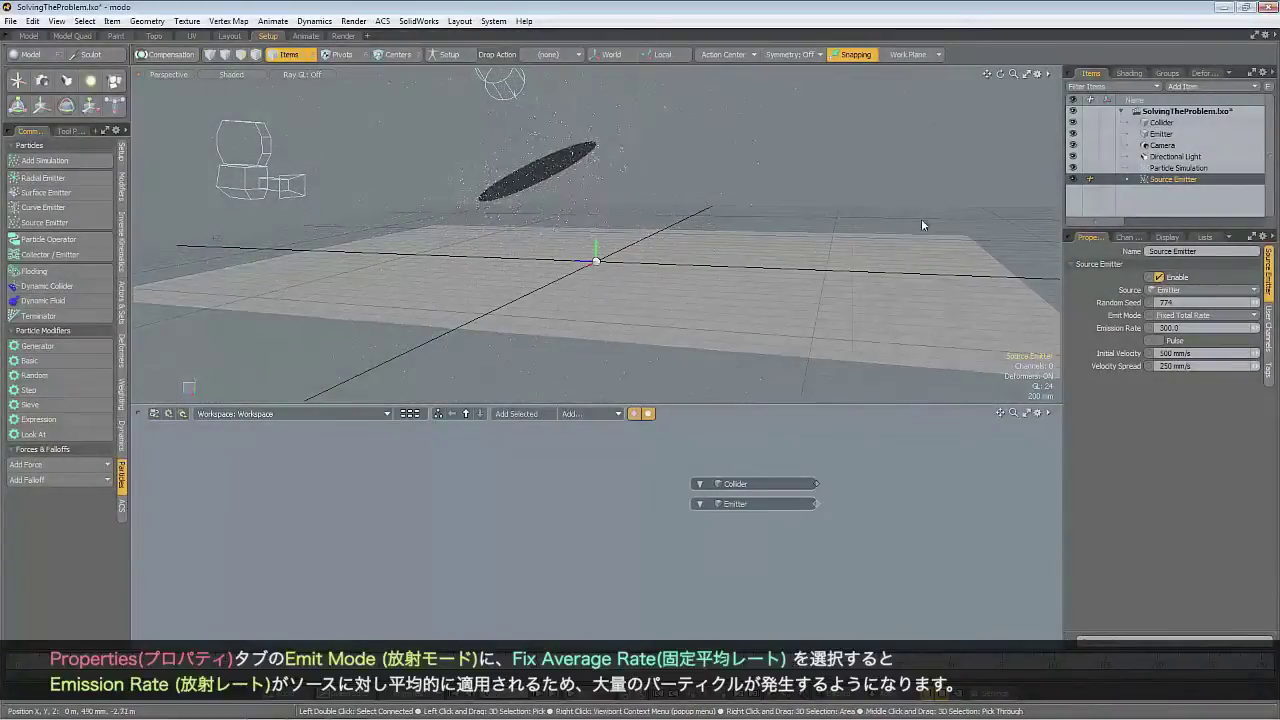
- Set the Source Emitter's emit mode to Fixed Average Rate
left_click(1184, 316)
left_click(1190, 343)
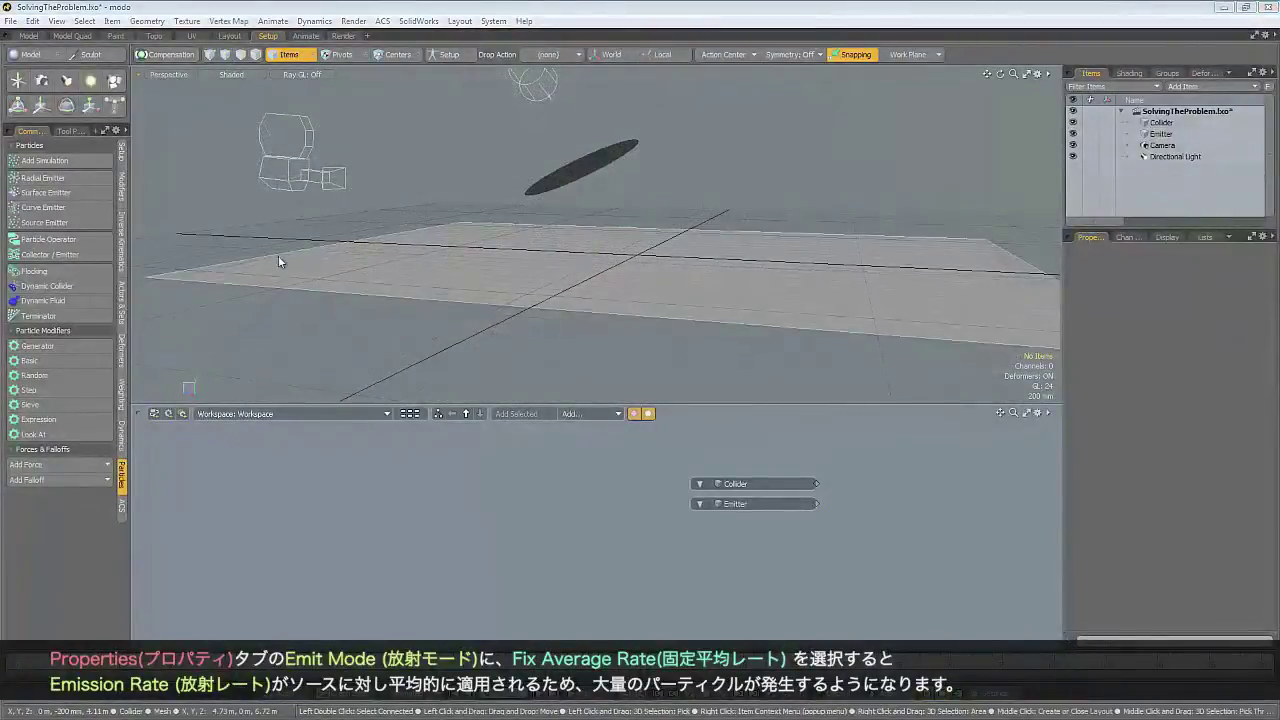
- Add a Surface Emitter with Emitter as its source object and run the particle simulation
left_click(47, 192)
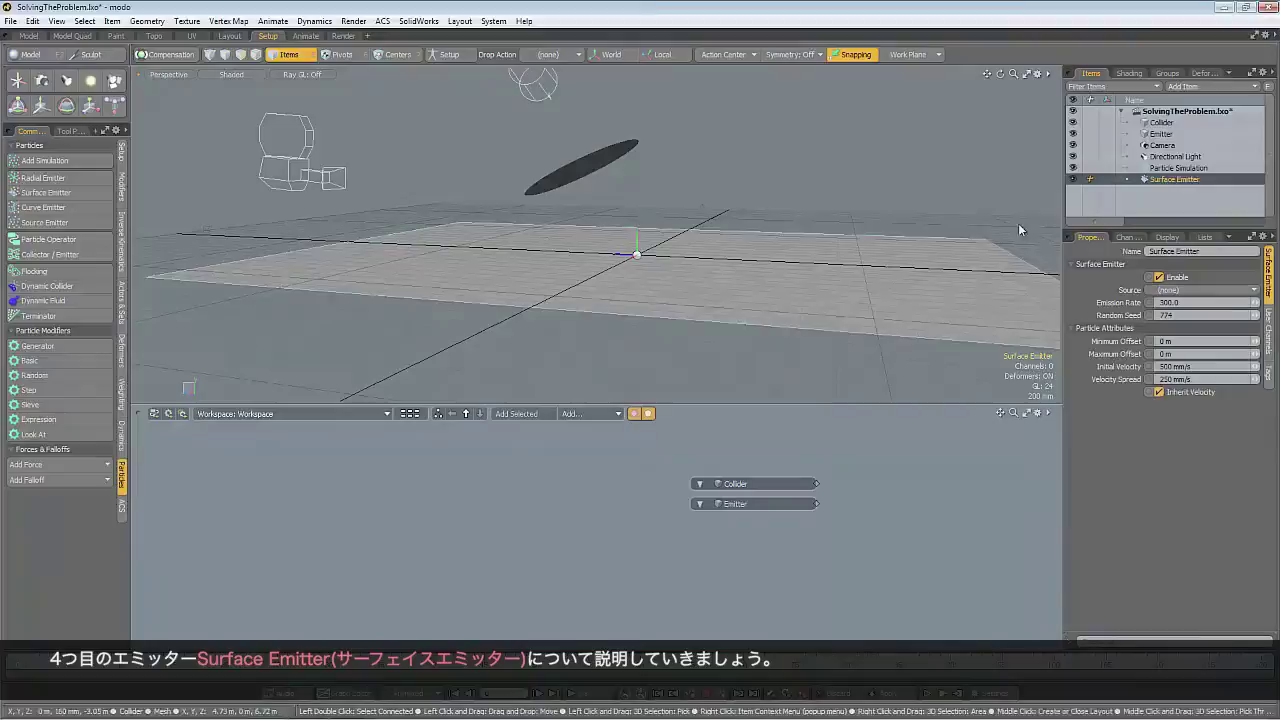
left_click(1195, 291)
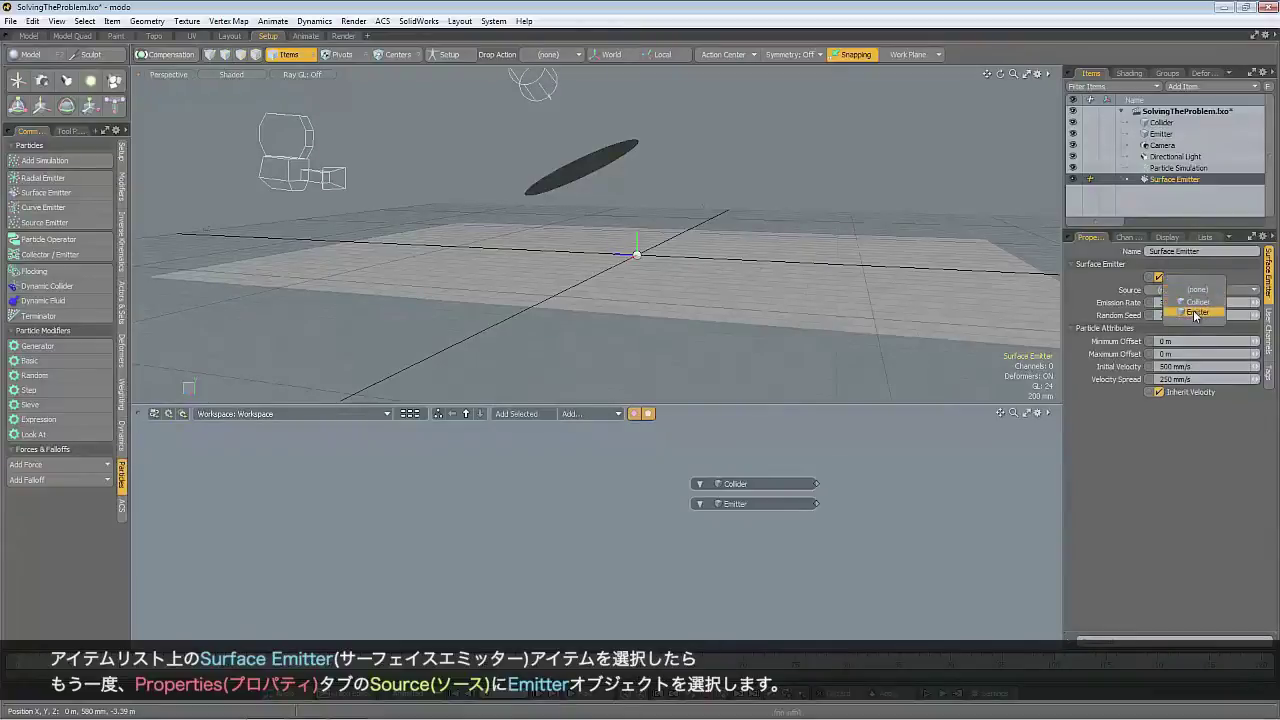
left_click(1197, 312)
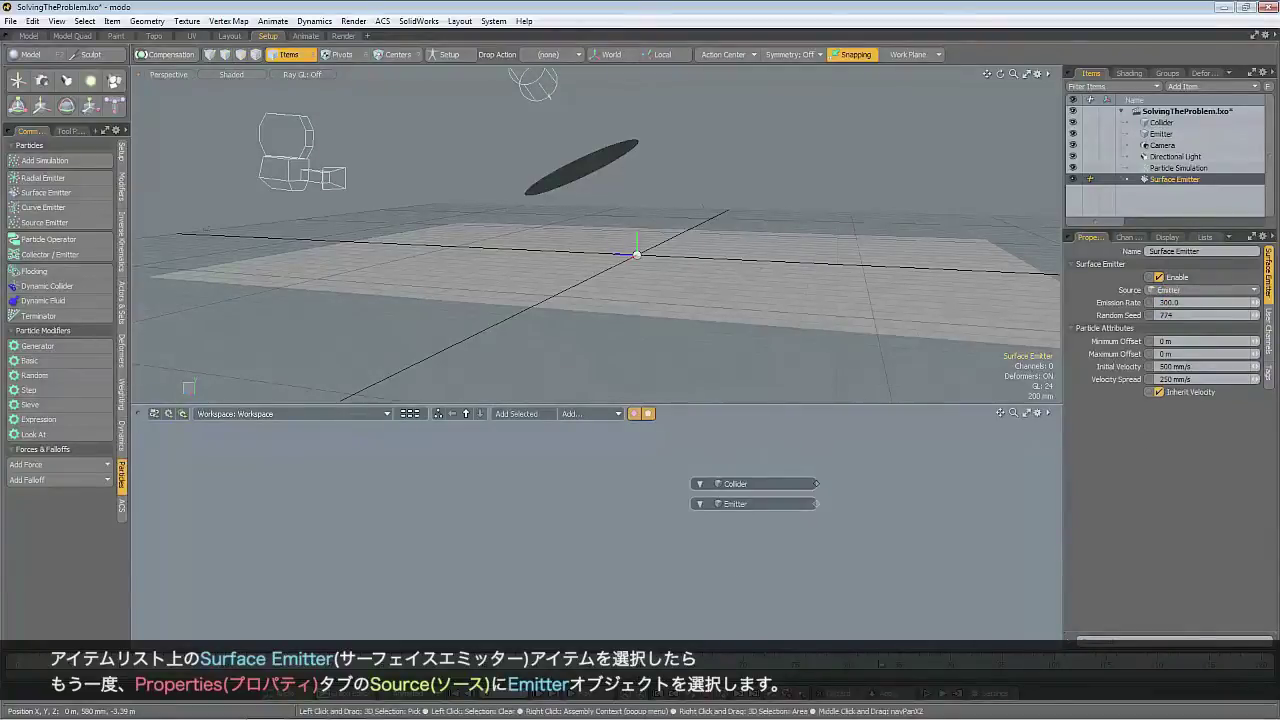
left_click(926, 695)
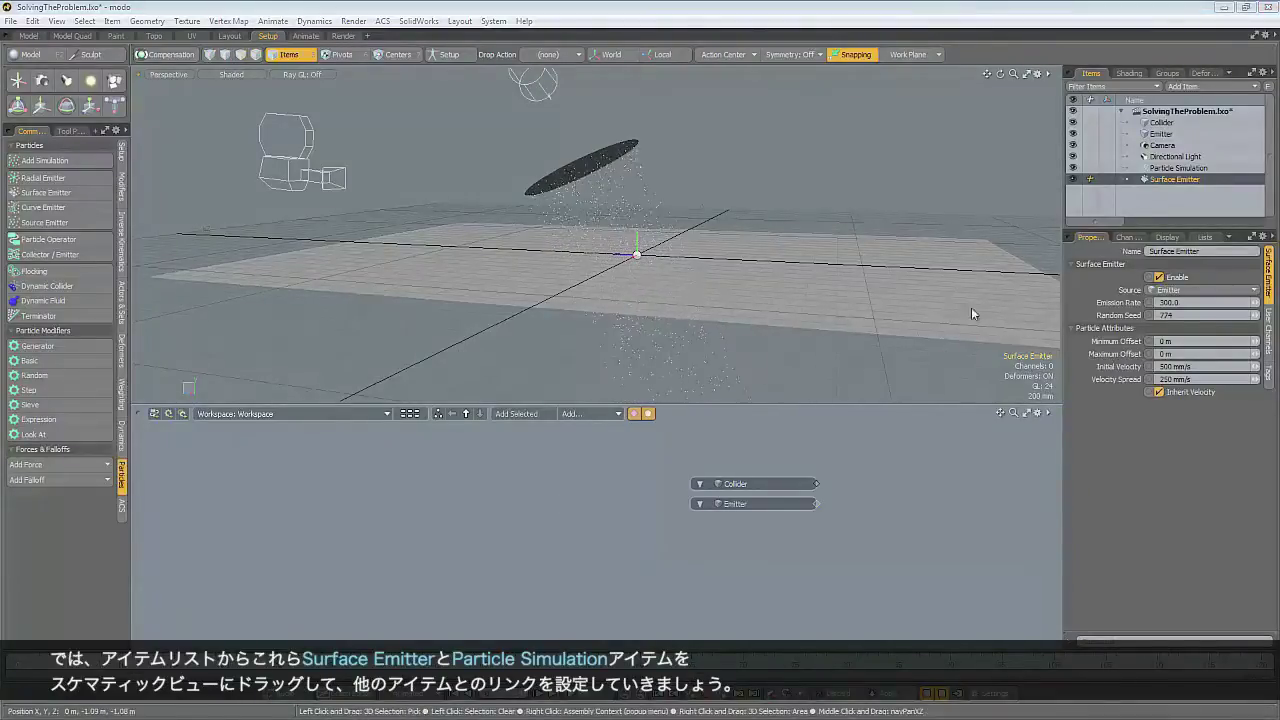
- Add the Particle Simulation and Surface Emitter items to the schematic and arrange their nodes with the Emitter and Collider nodes
left_click(1165, 168)
left_click(1167, 181, "shift")
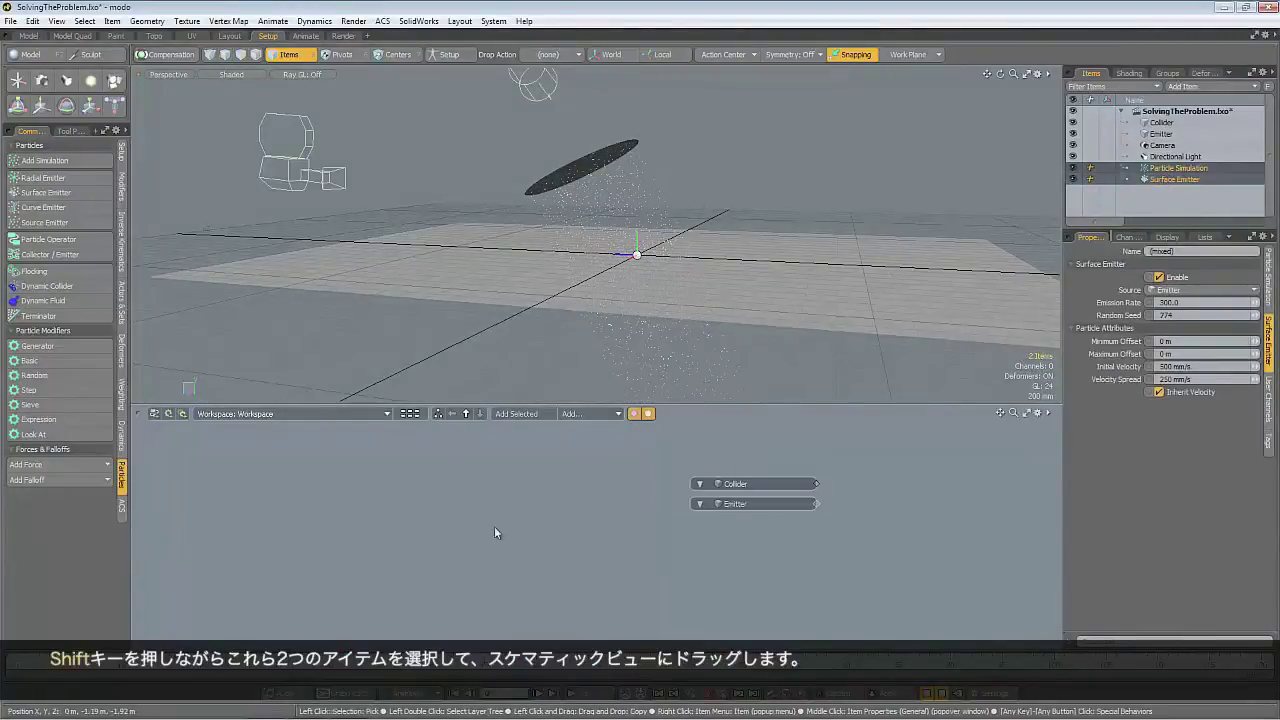
left_click_drag(494, 533, 528, 514)
left_click_drag(752, 504, 327, 474)
left_click_drag(590, 514, 787, 530)
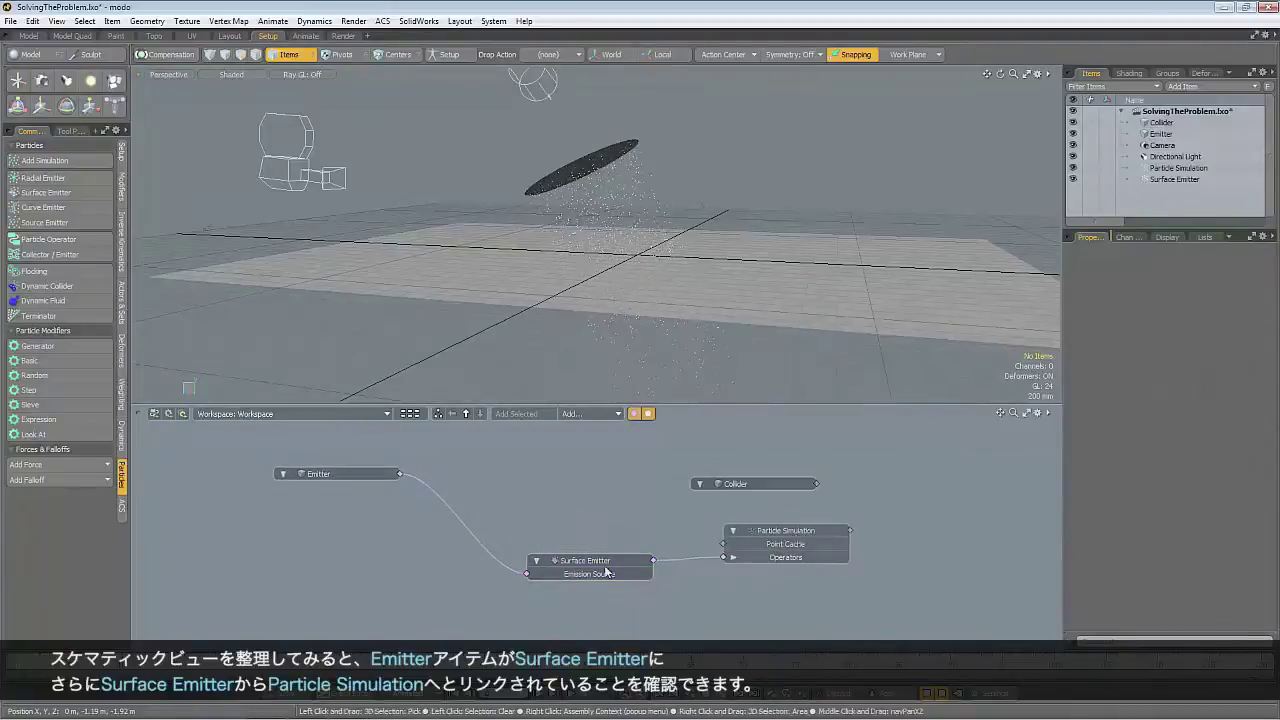
left_click_drag(606, 571, 582, 528)
left_click_drag(738, 485, 758, 451)
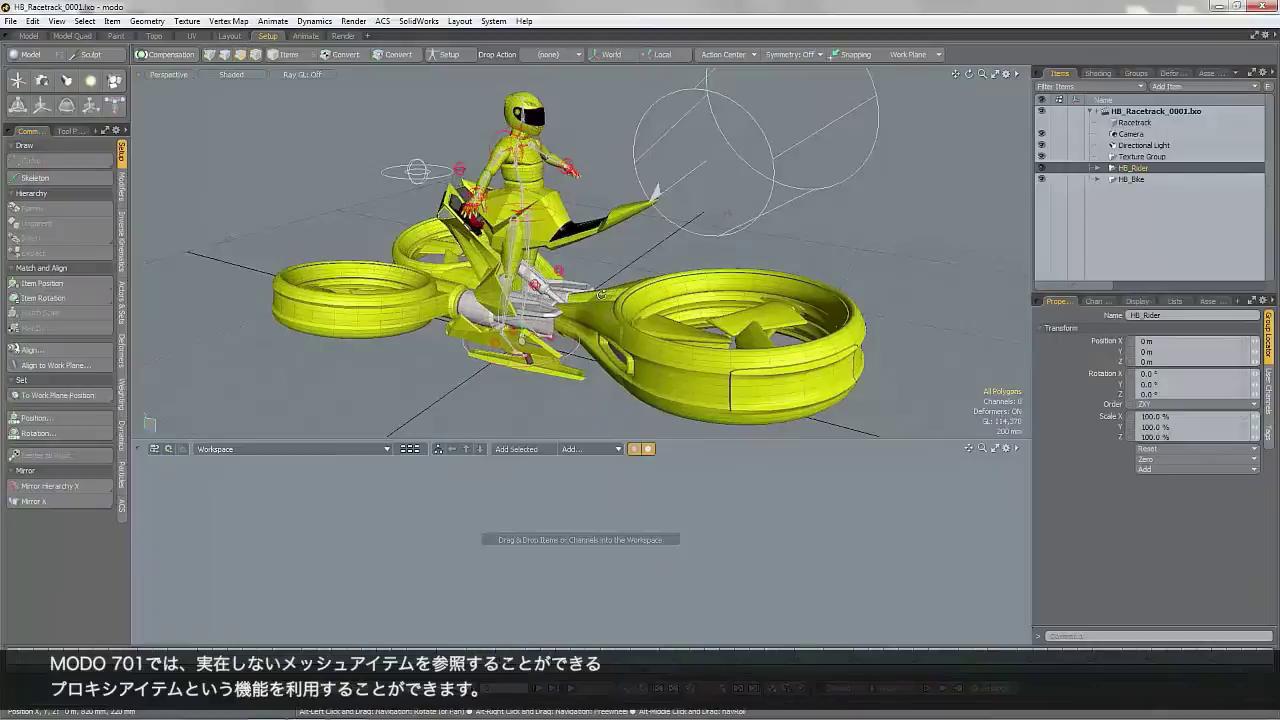
key("3")
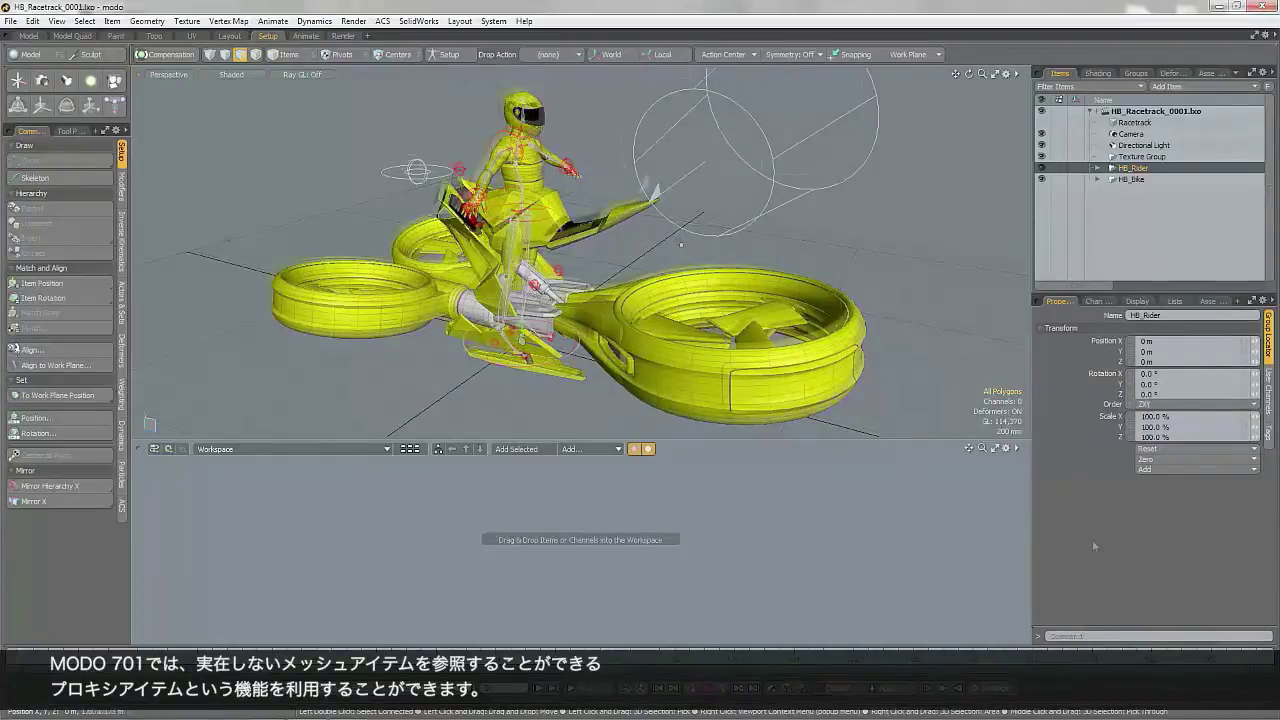
left_click_drag(966, 366, 955, 365, "alt")
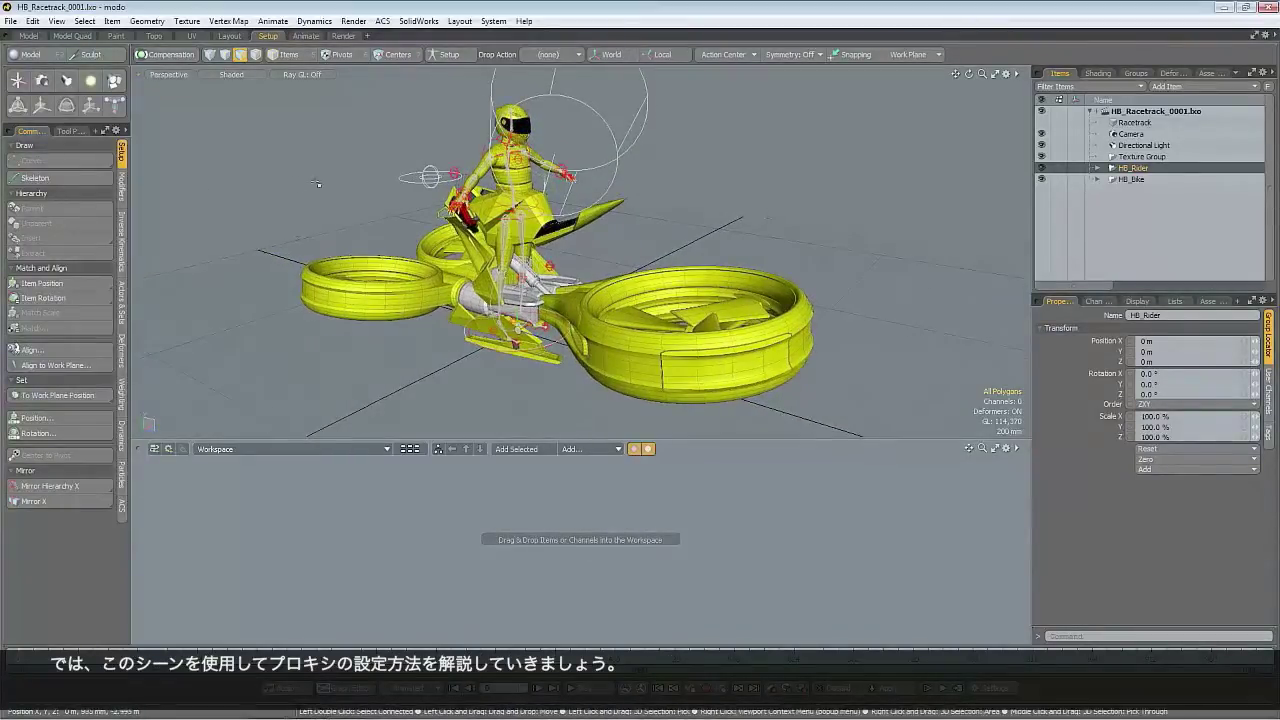
- Open the HB_Homestraight scene from the HB_Tutorial_Assets folder and inspect its Homestraight_HIGH and Homestraight_LOW meshes
left_click(9, 21)
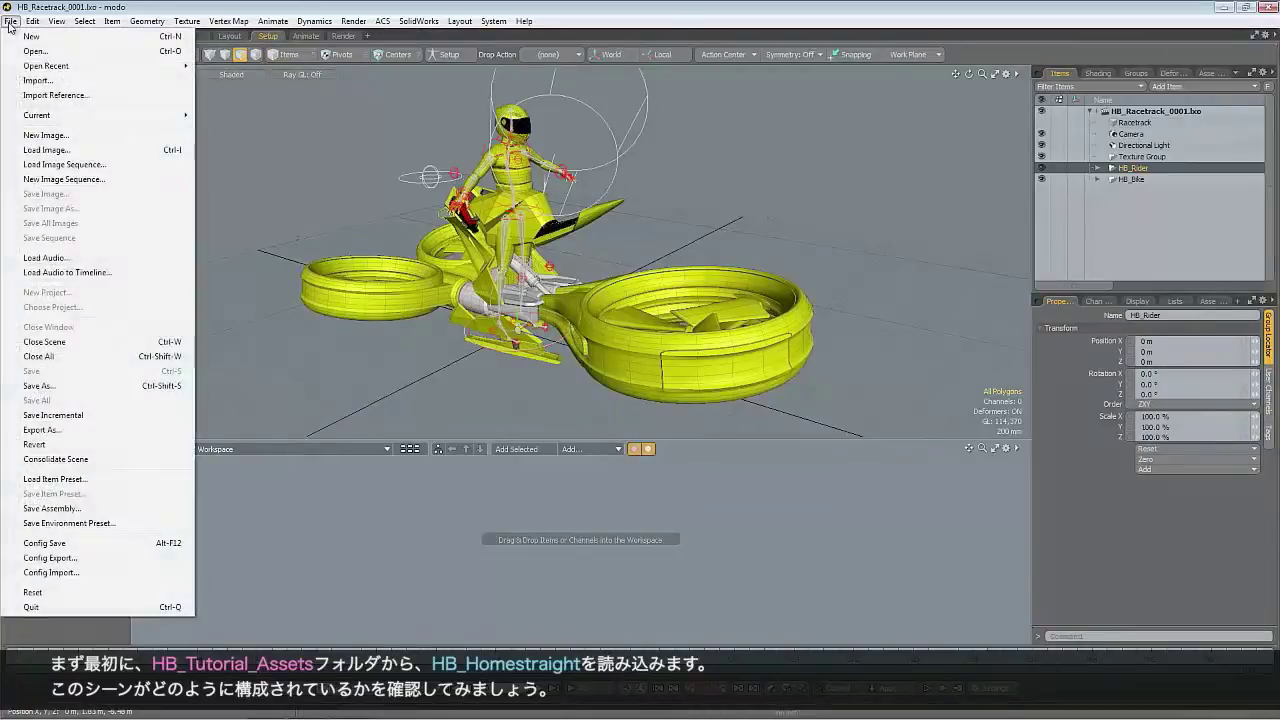
left_click(36, 51)
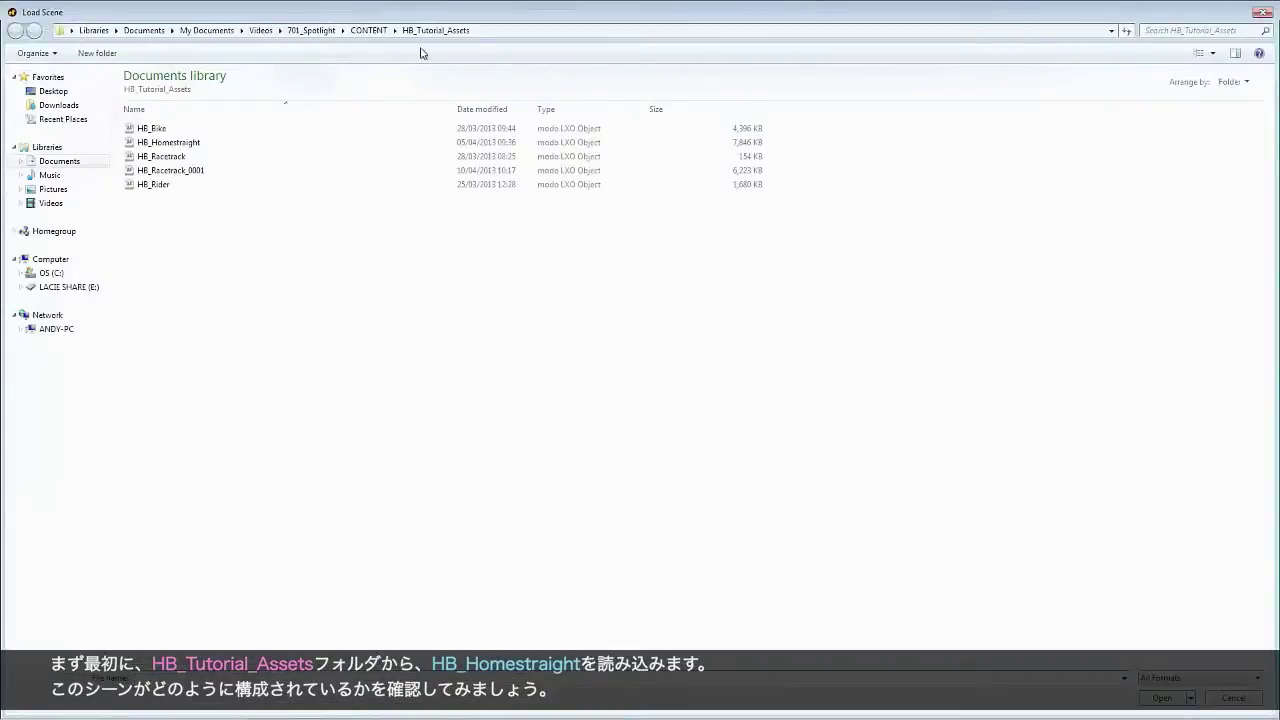
left_click(168, 145)
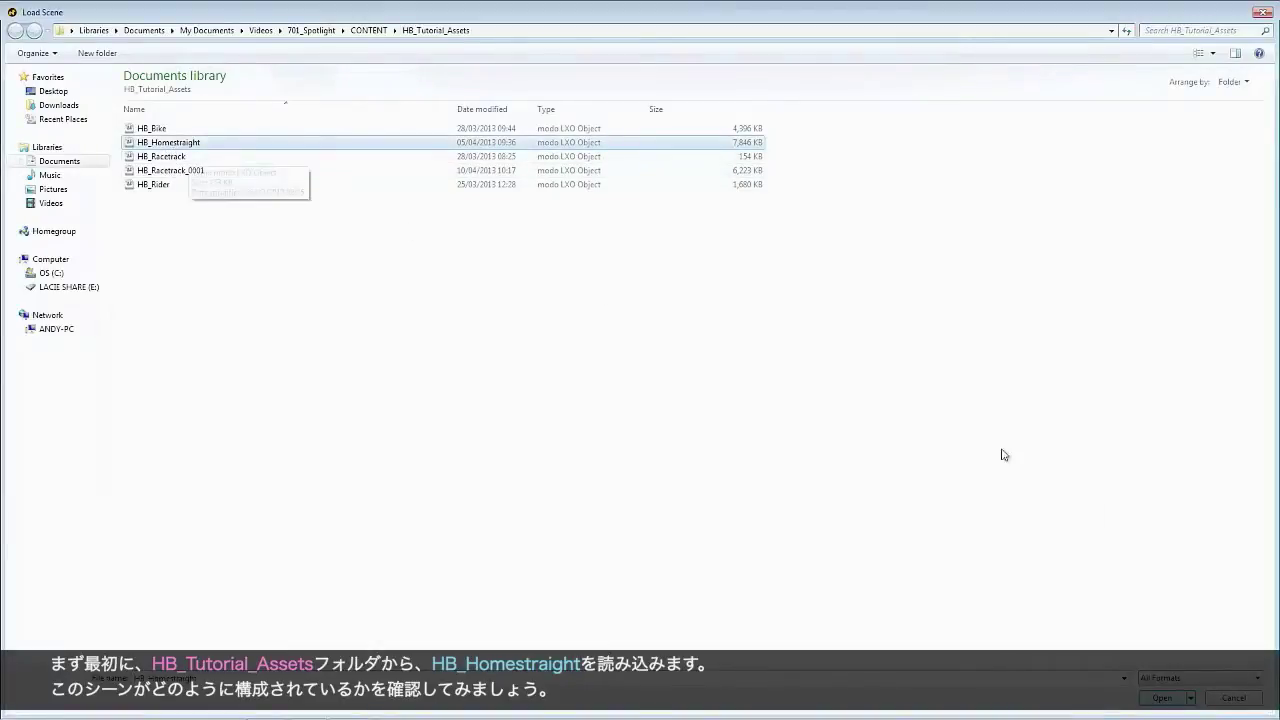
left_click(1162, 697)
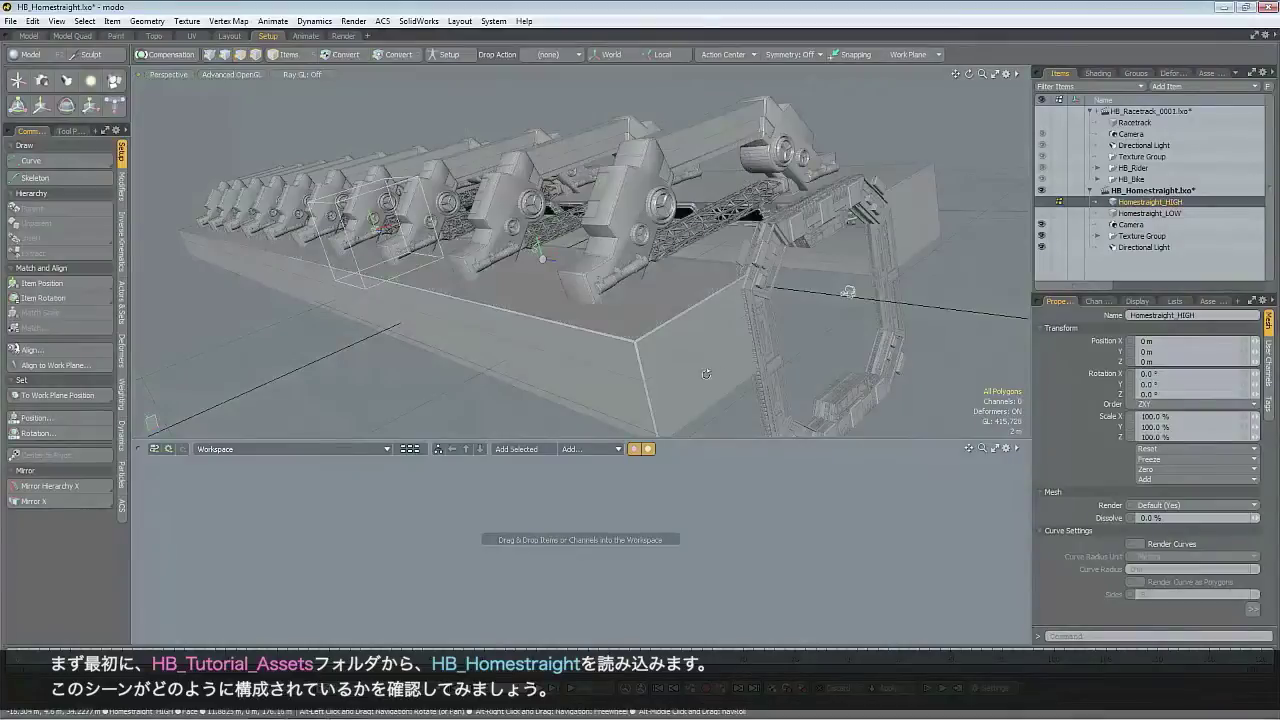
left_click_drag(706, 374, 635, 270, "alt")
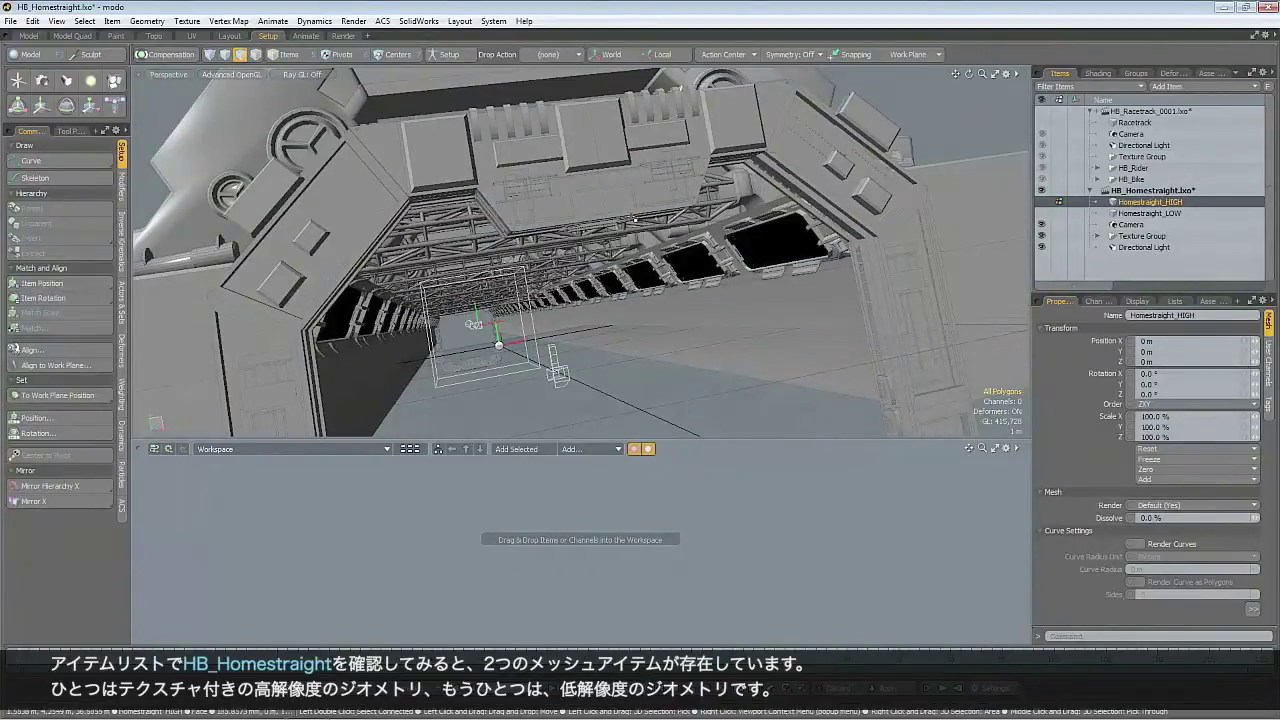
left_click(1150, 213)
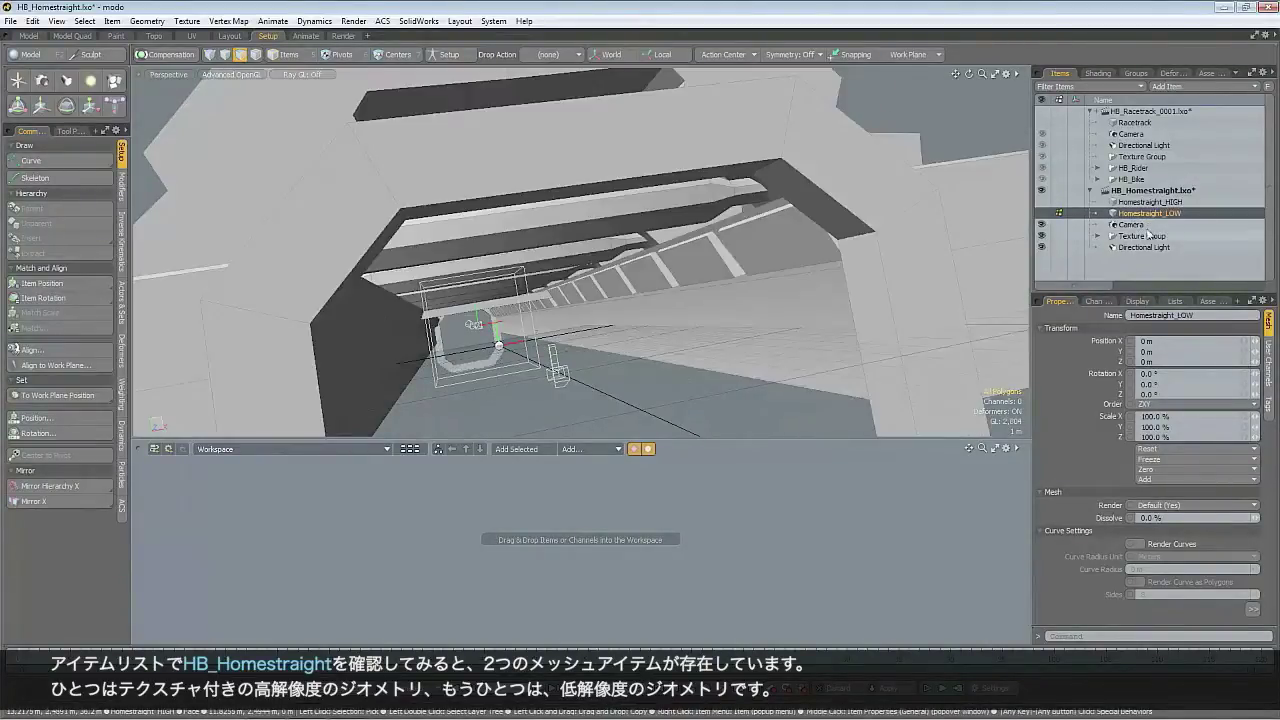
left_click_drag(670, 272, 512, 276, "ctrl+alt")
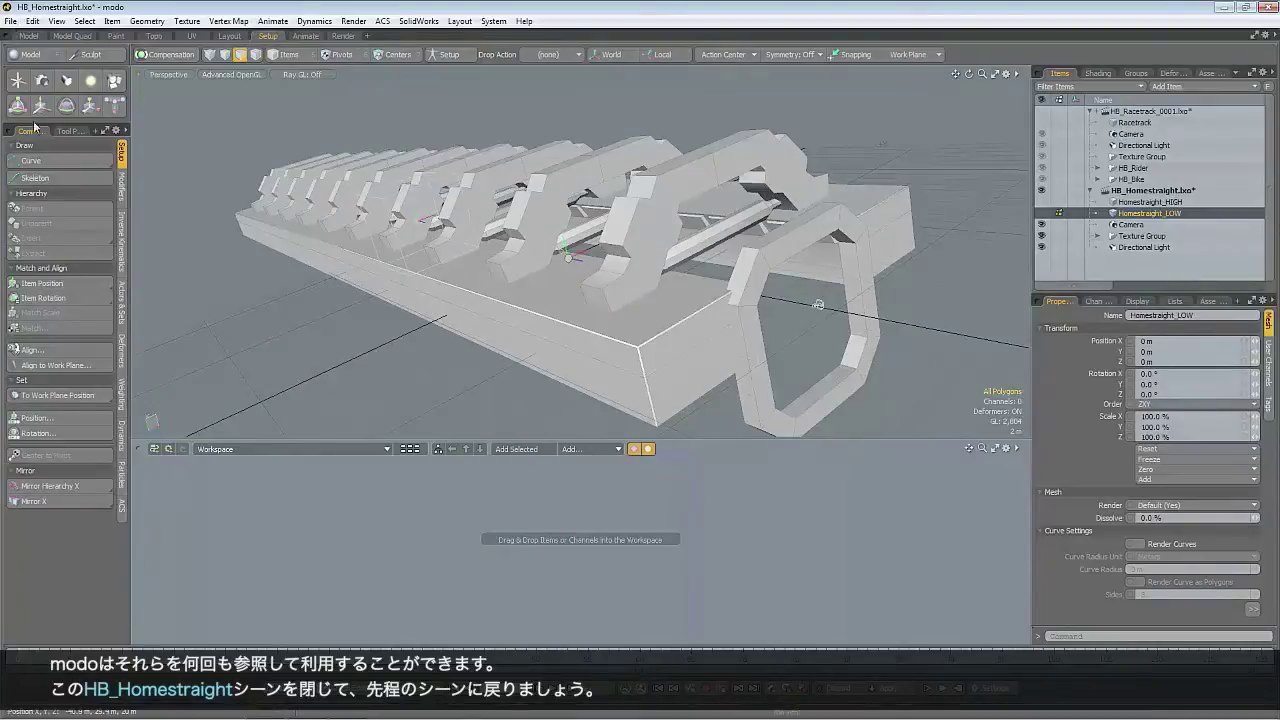
- Close the HB_Homestraight scene and return to the HB_Racetrack_0001 scene
left_click(11, 21)
left_click(45, 341)
left_click(460, 248)
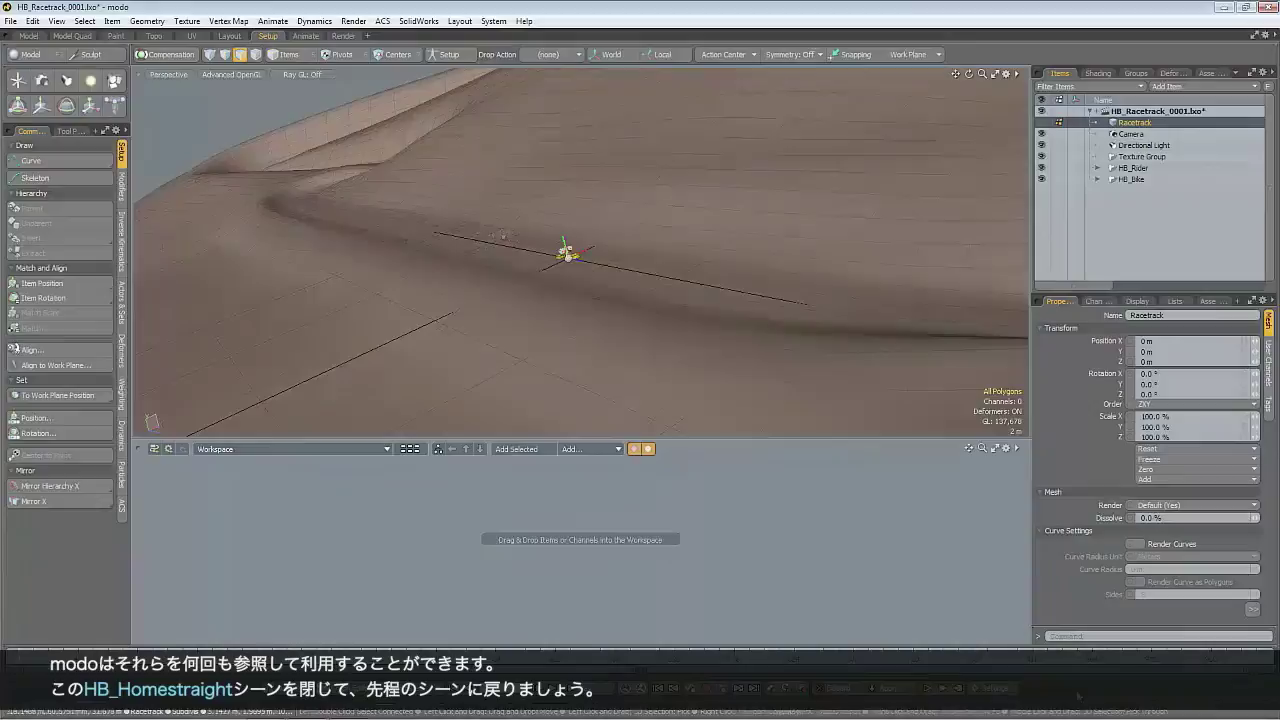
- Add a procedural Proxy item to the racetrack scene and turn on the visibility of the Racetrack mesh
left_click(1199, 88)
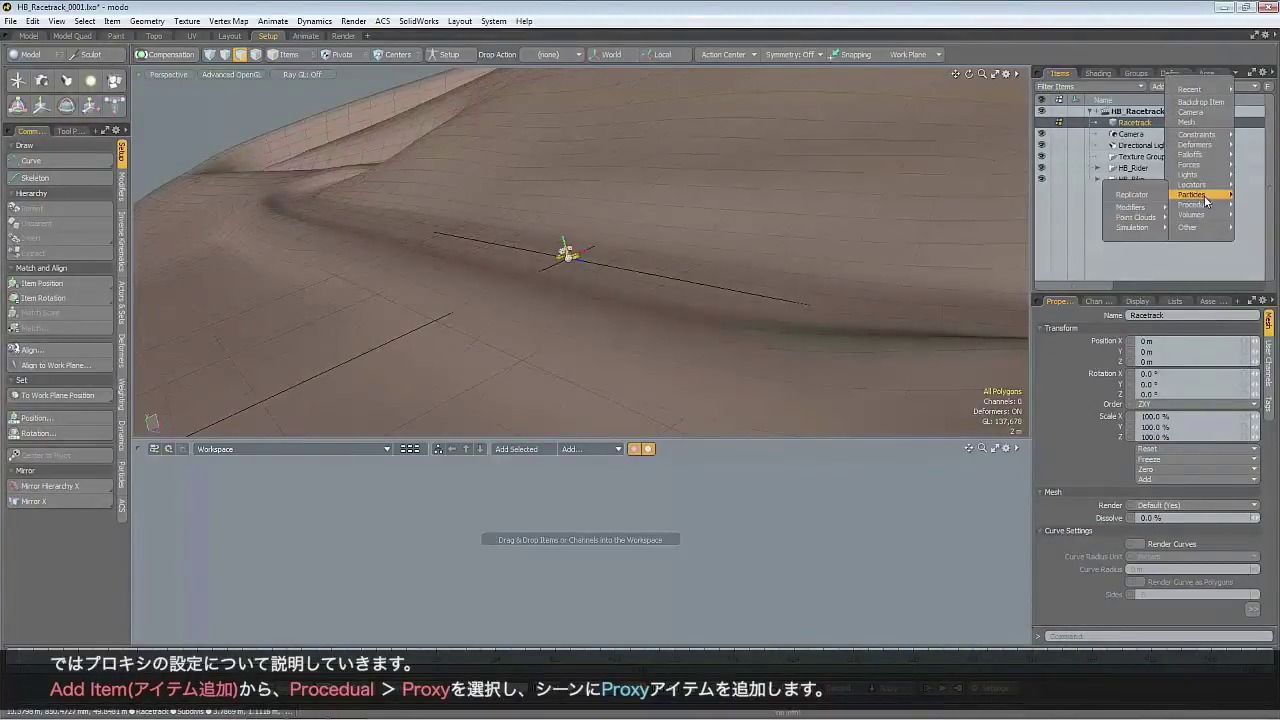
mouse_move(1206, 208)
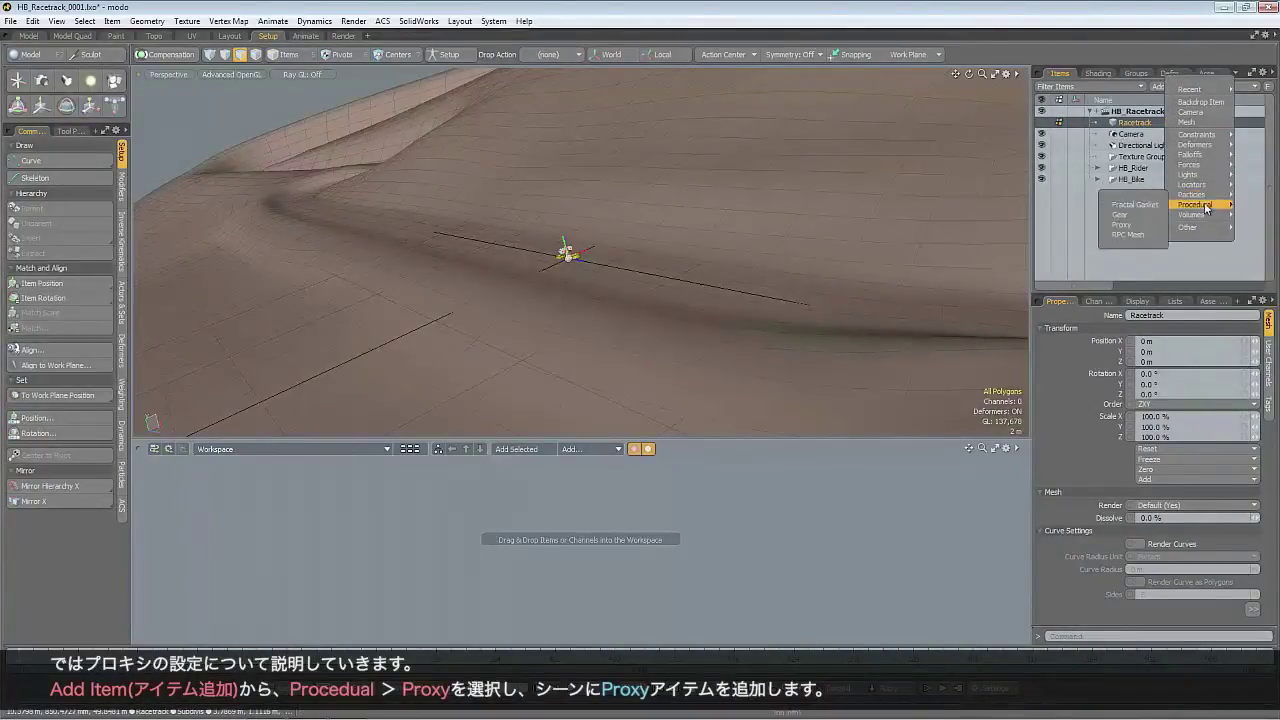
left_click(1121, 224)
left_click_drag(1133, 290, 1133, 234)
left_click(1042, 122)
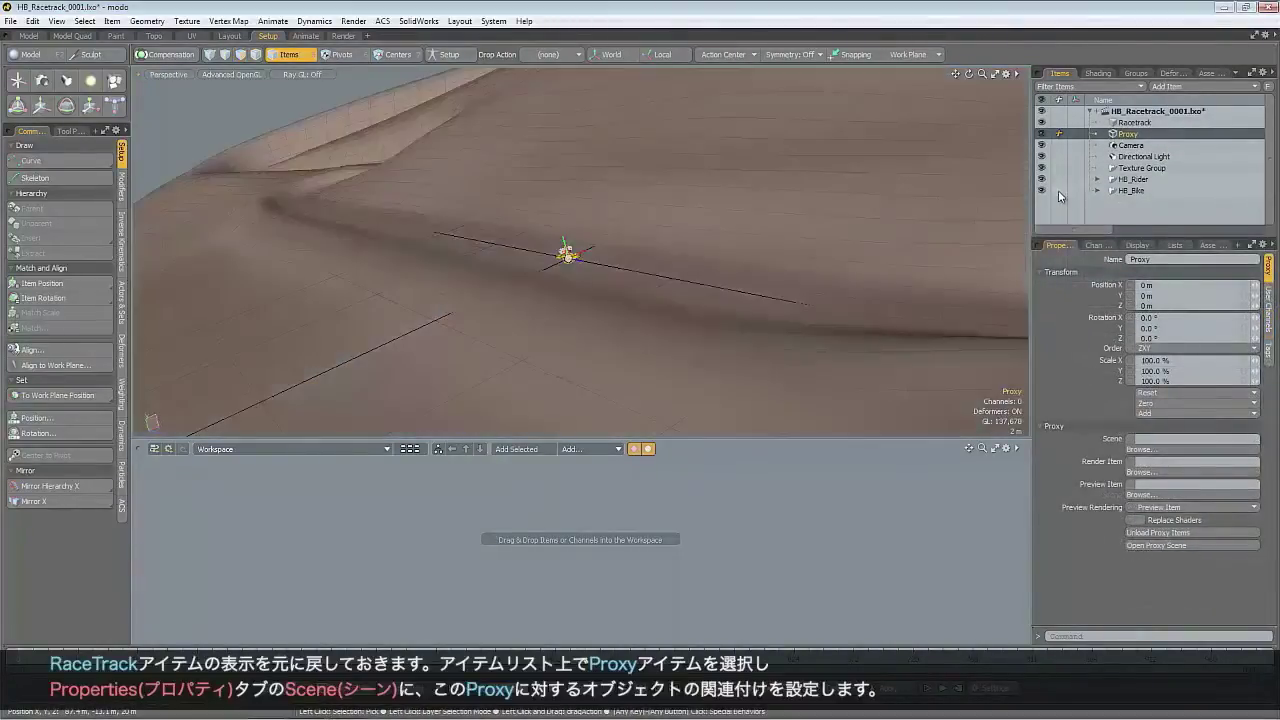
- Link the Proxy item to the HB_Homestraight scene file
left_click(1153, 450)
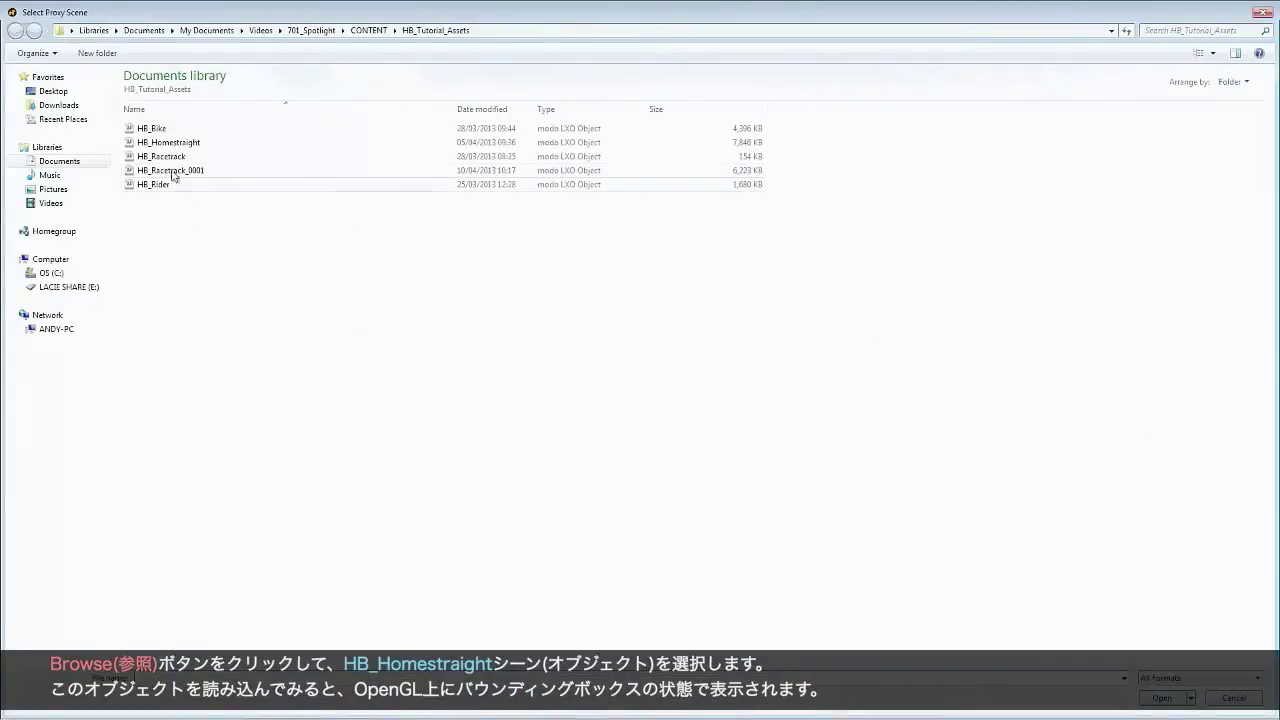
left_click(150, 146)
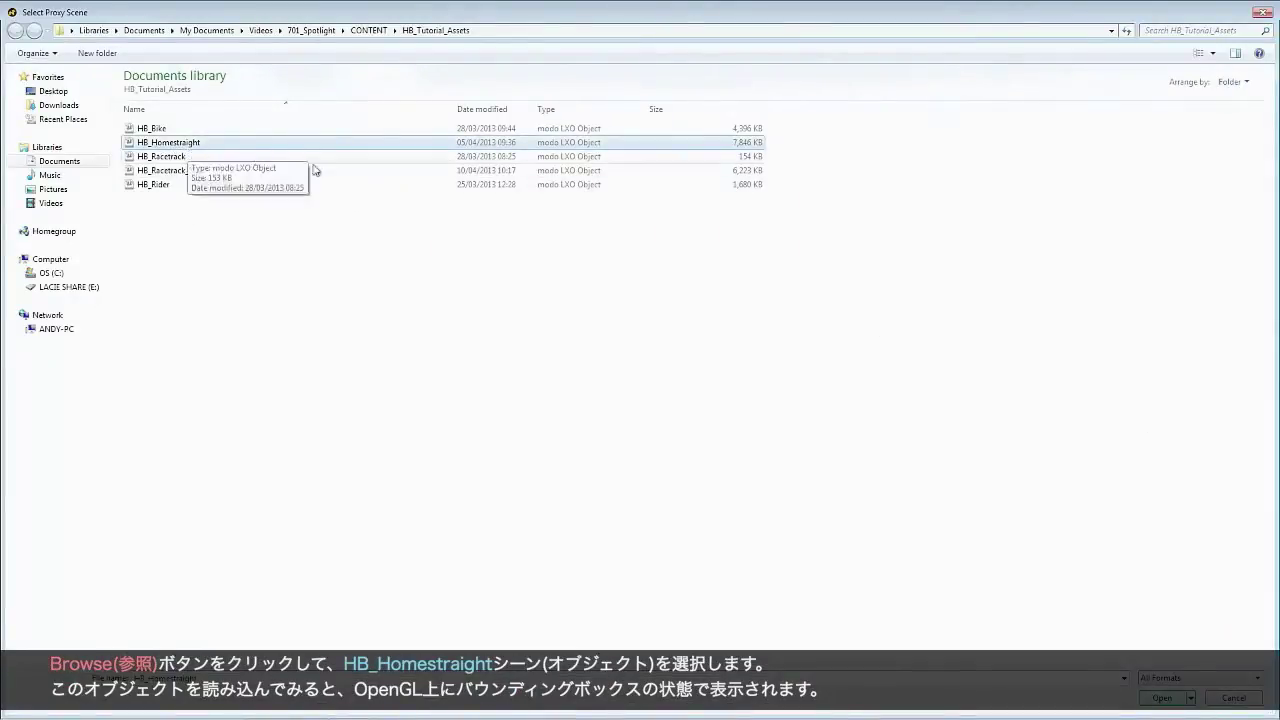
left_click(1160, 700)
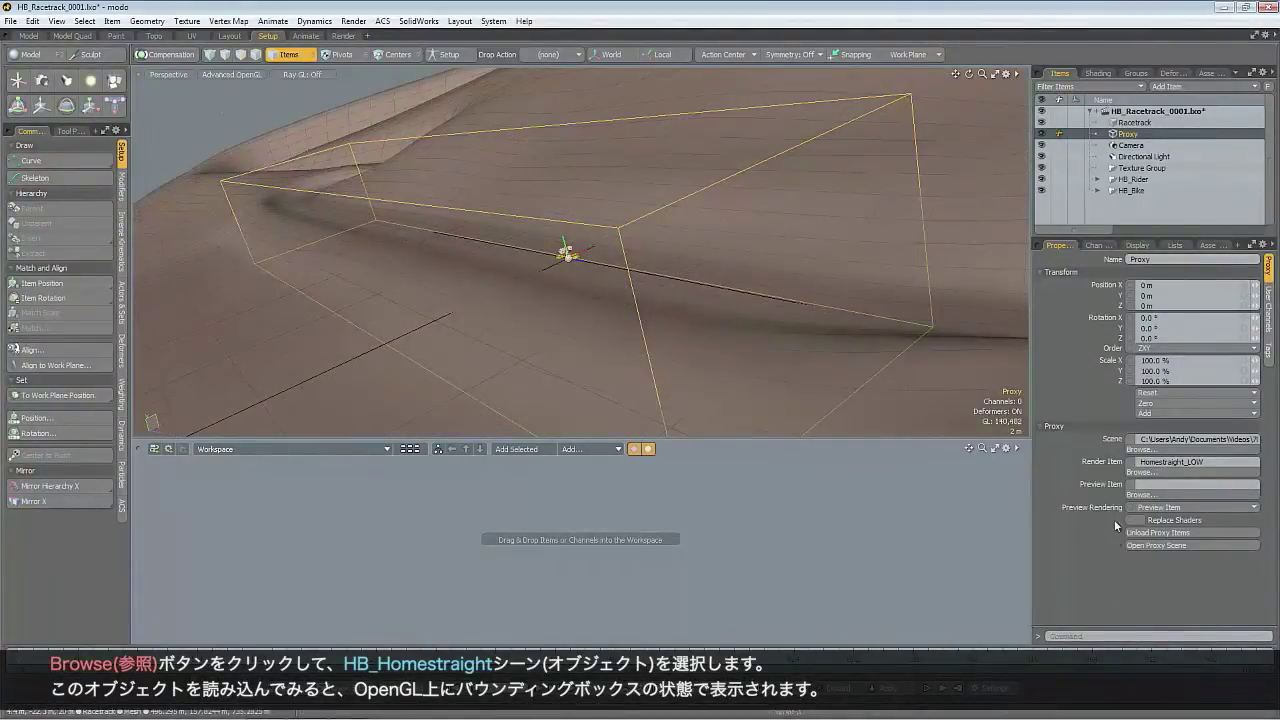
- Set the Proxy's render item to Homestraight_HIGH
left_click(1146, 473)
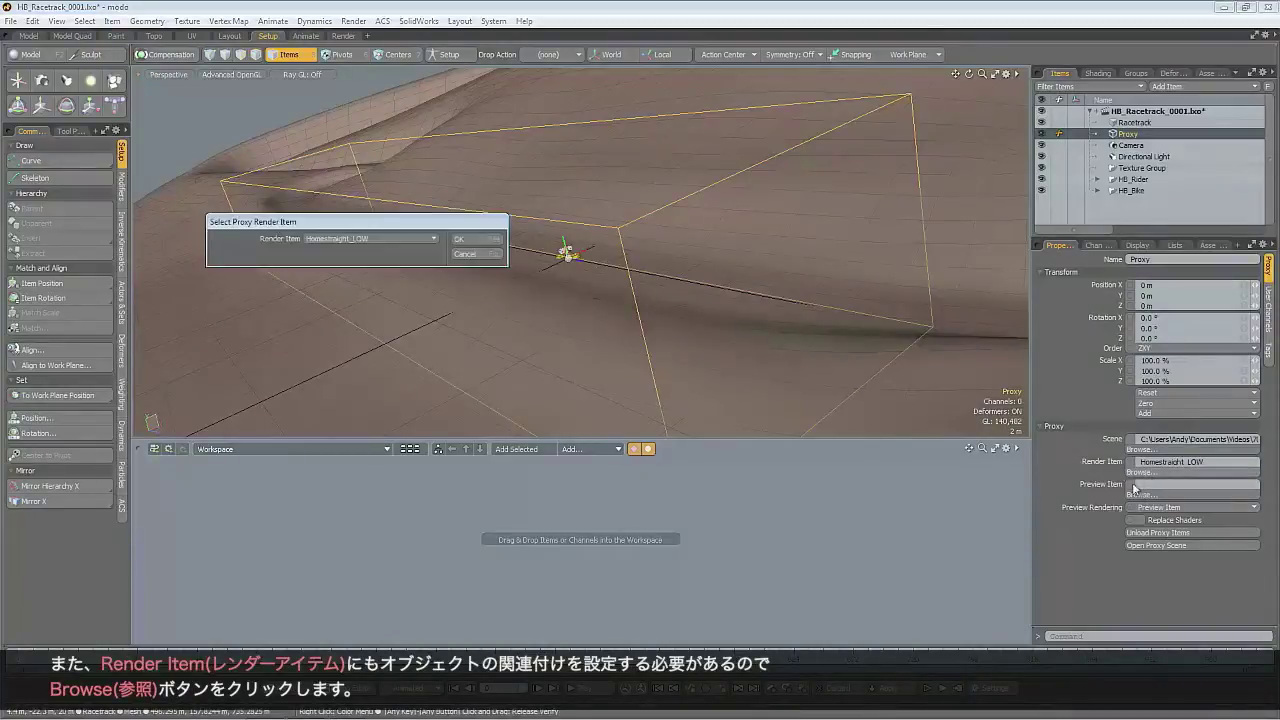
left_click(414, 240)
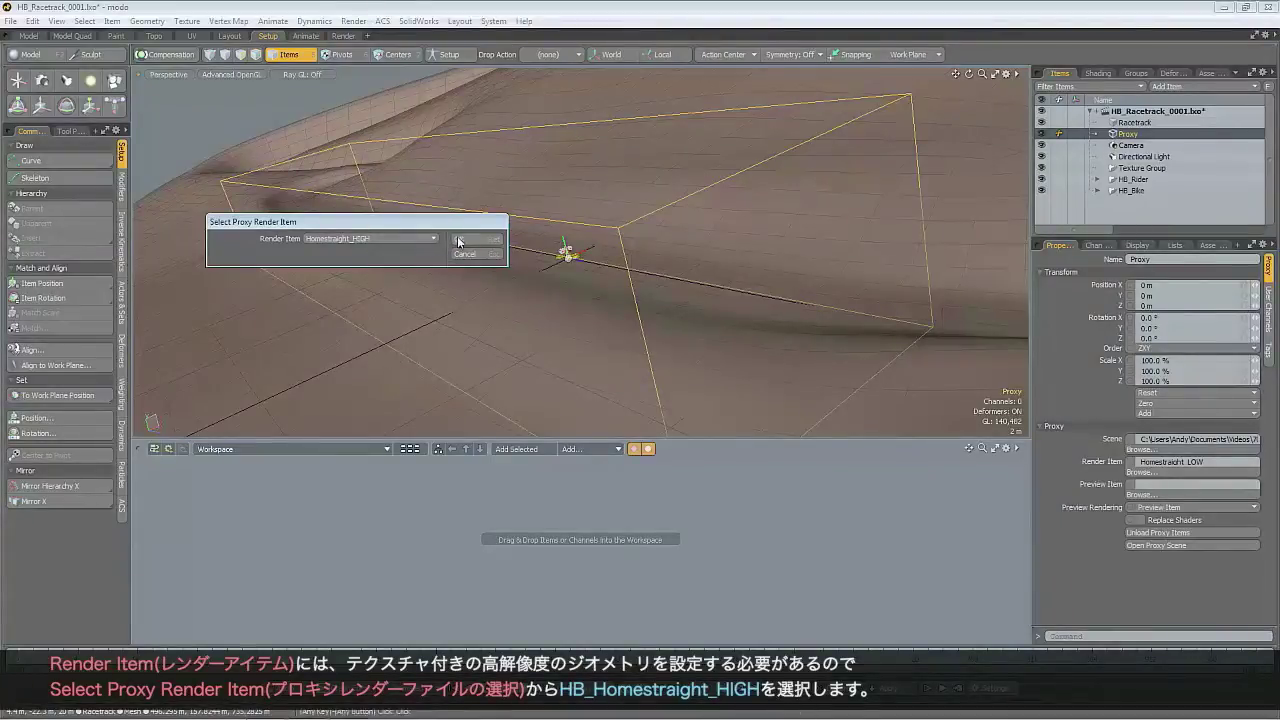
left_click(458, 238)
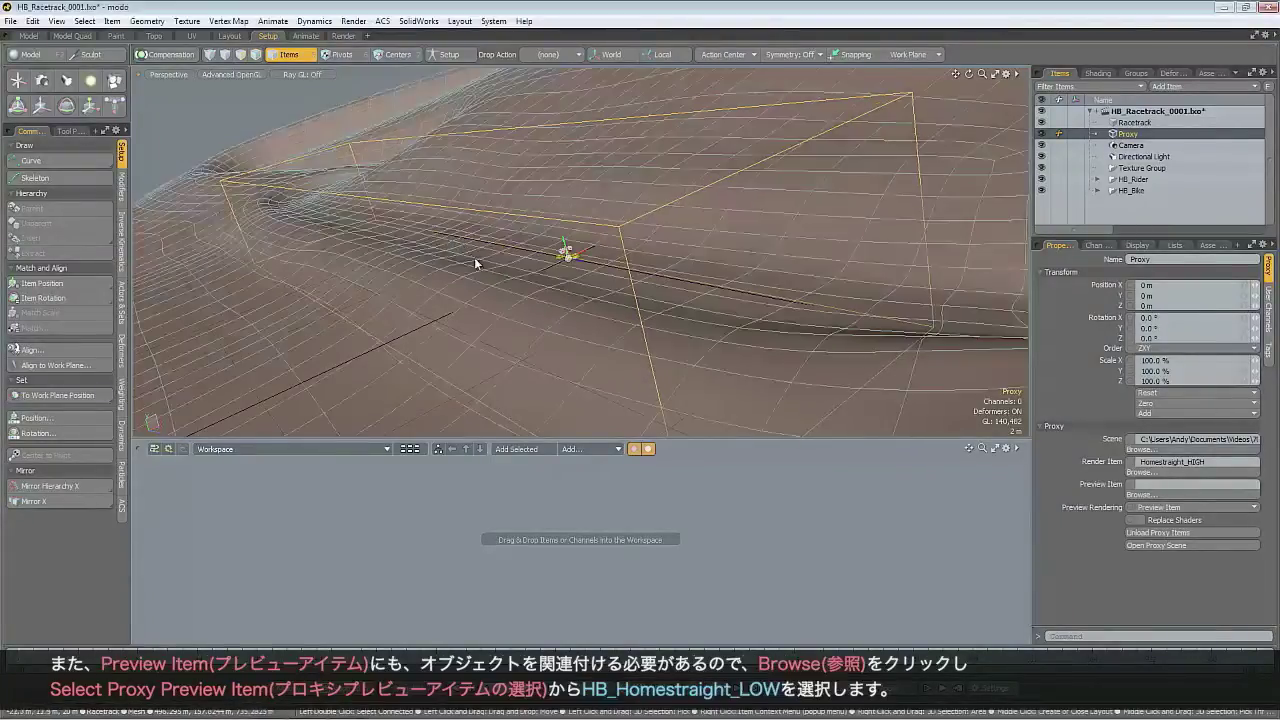
- Set the Proxy's preview item to Homestraight_LOW
left_click(1141, 494)
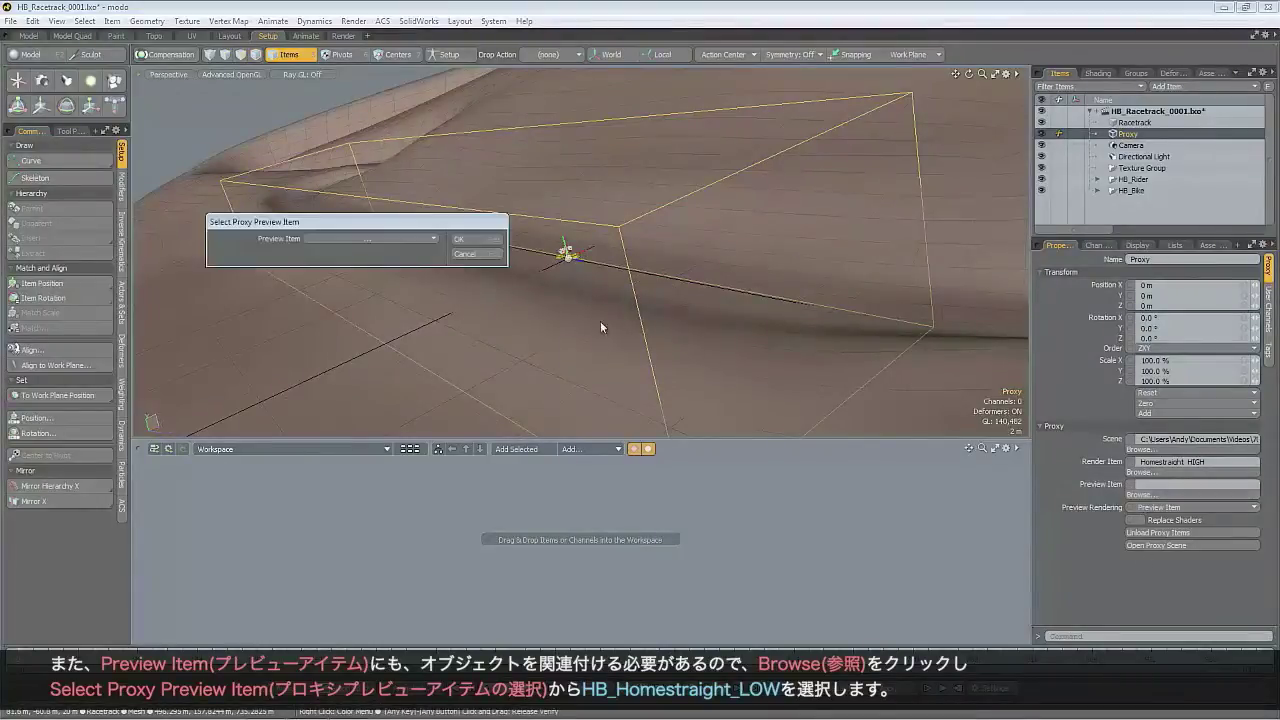
left_click(421, 238)
left_click(440, 256)
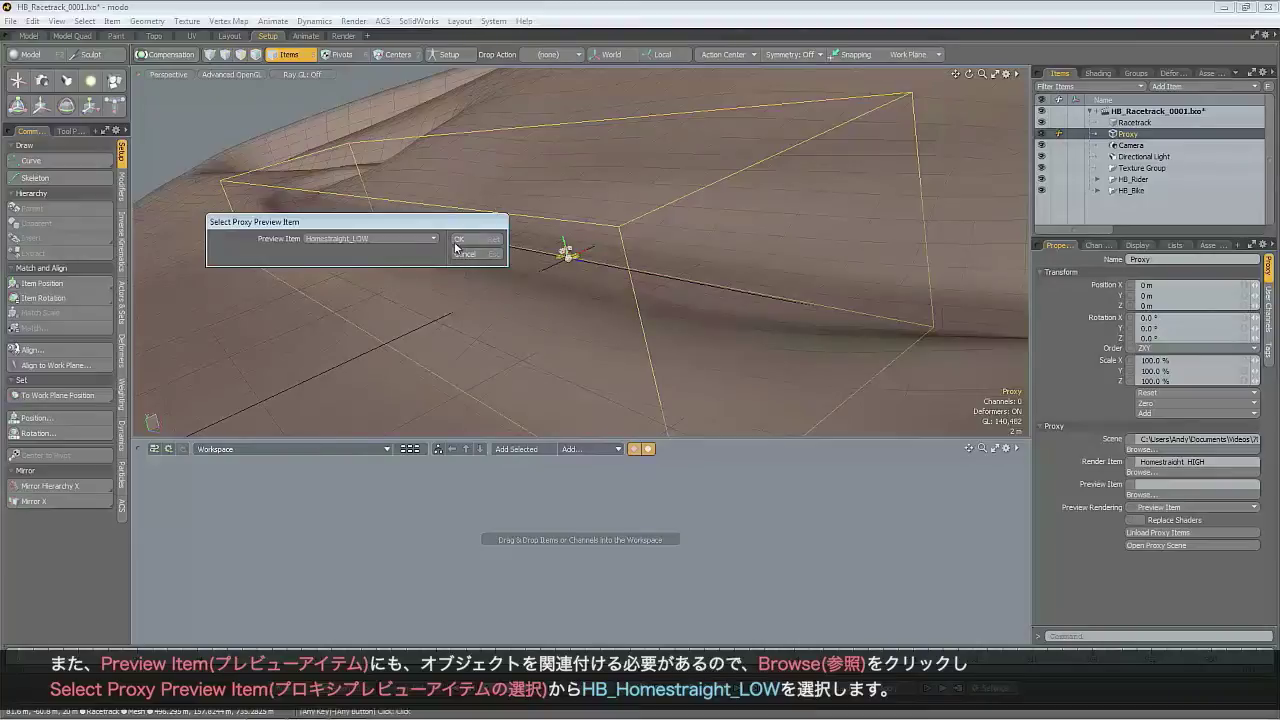
left_click(459, 240)
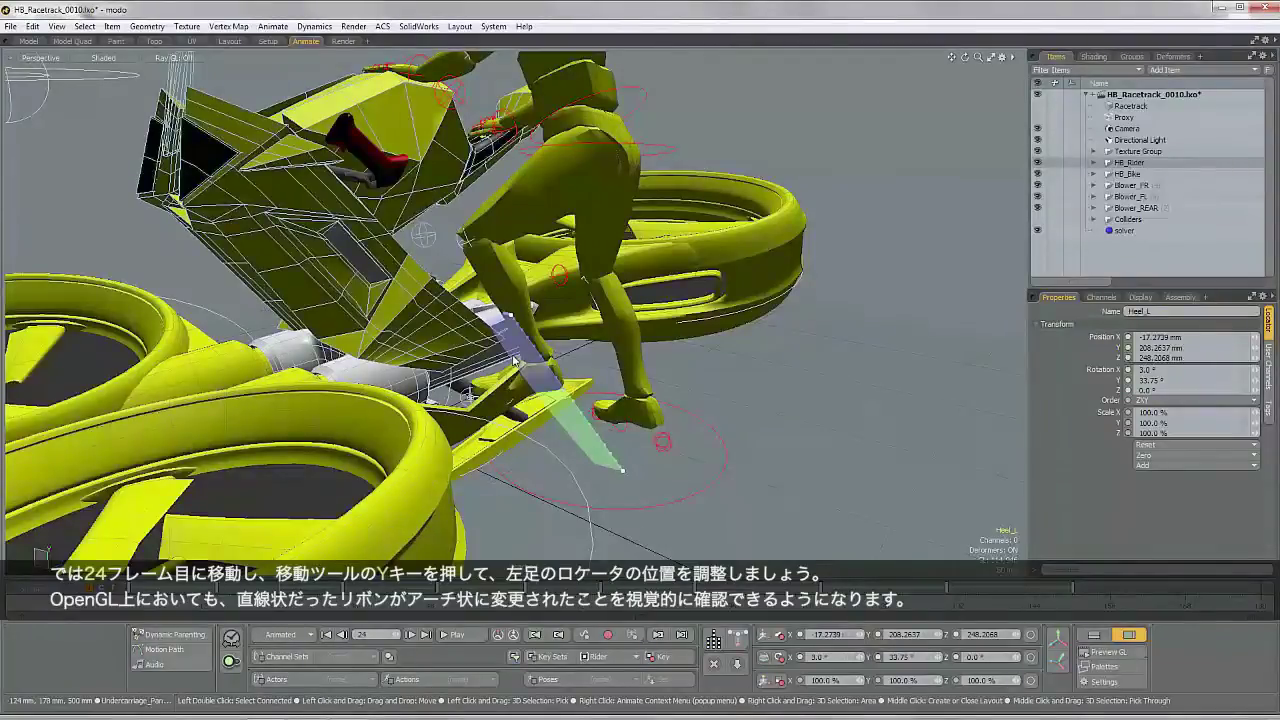
- At frame 24, move the Heel_L locator to about -74.5, 414.8, 190.5 mm and rotate it to about 25.25° in Y
key("y")
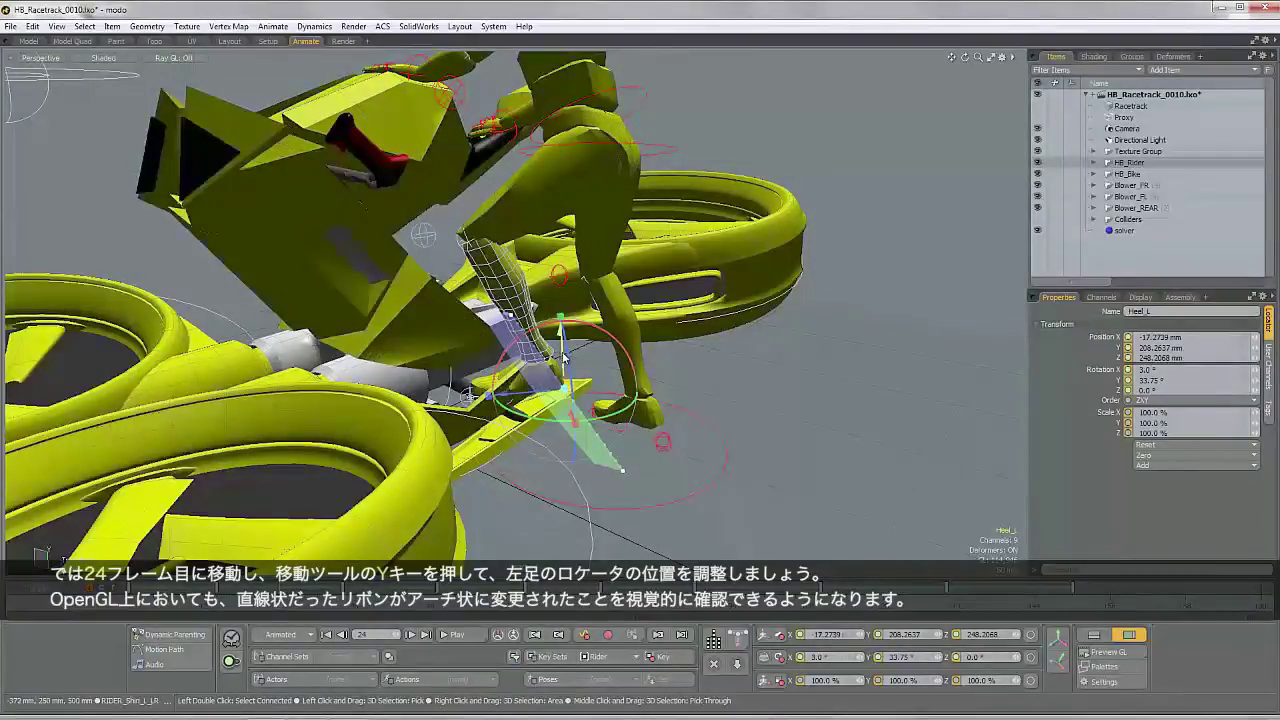
left_click_drag(563, 355, 497, 340)
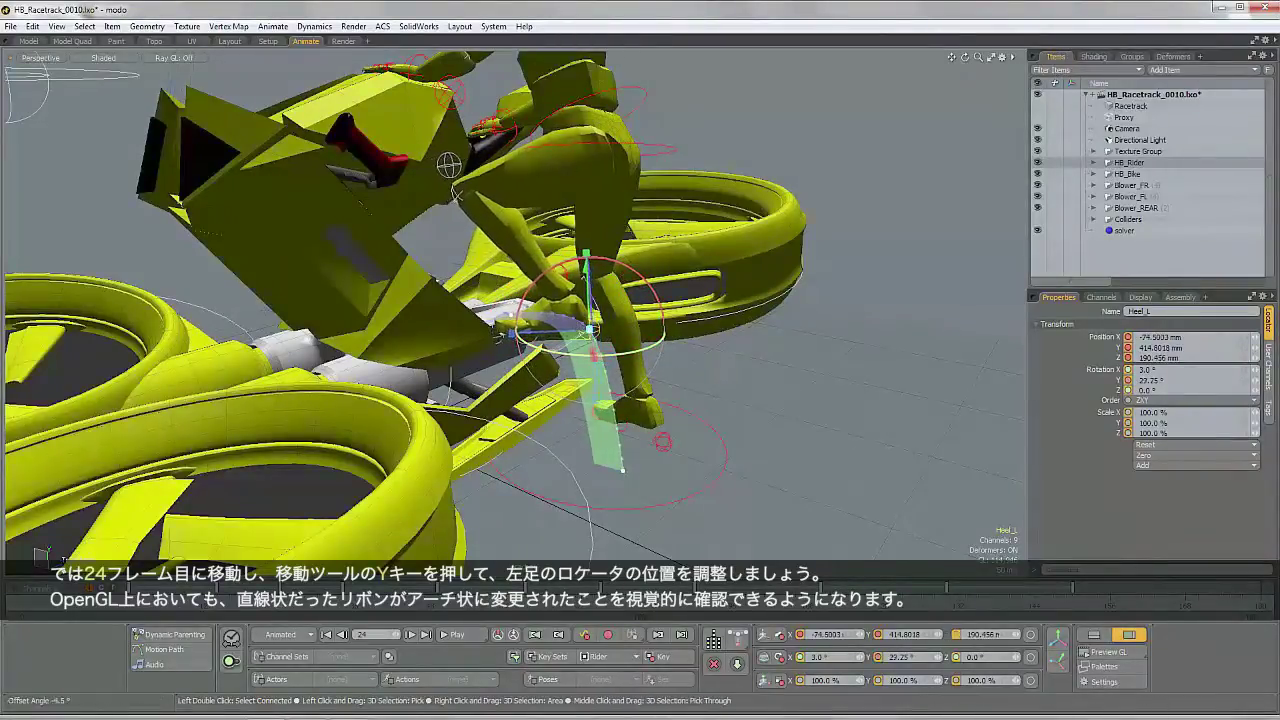
left_click_drag(500, 333, 497, 333)
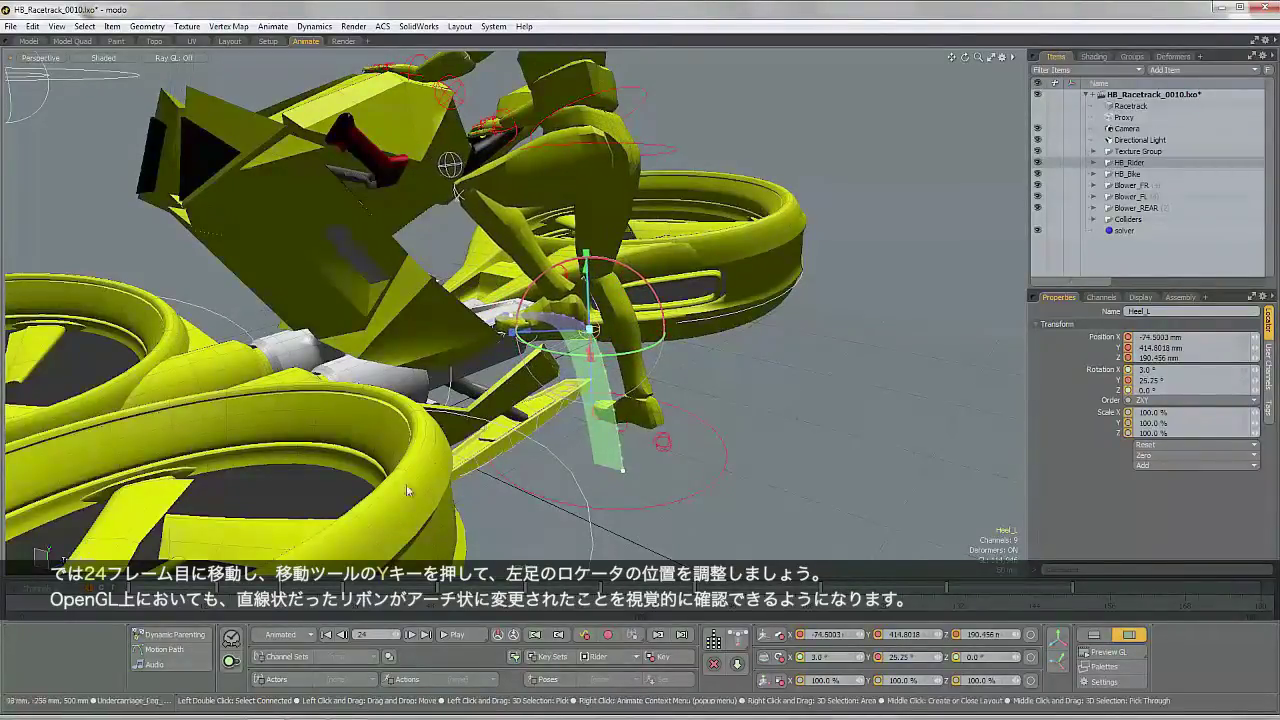
- Scrub through the animation with the Time Tool to check the foot's movement along its motion path
left_click(231, 638)
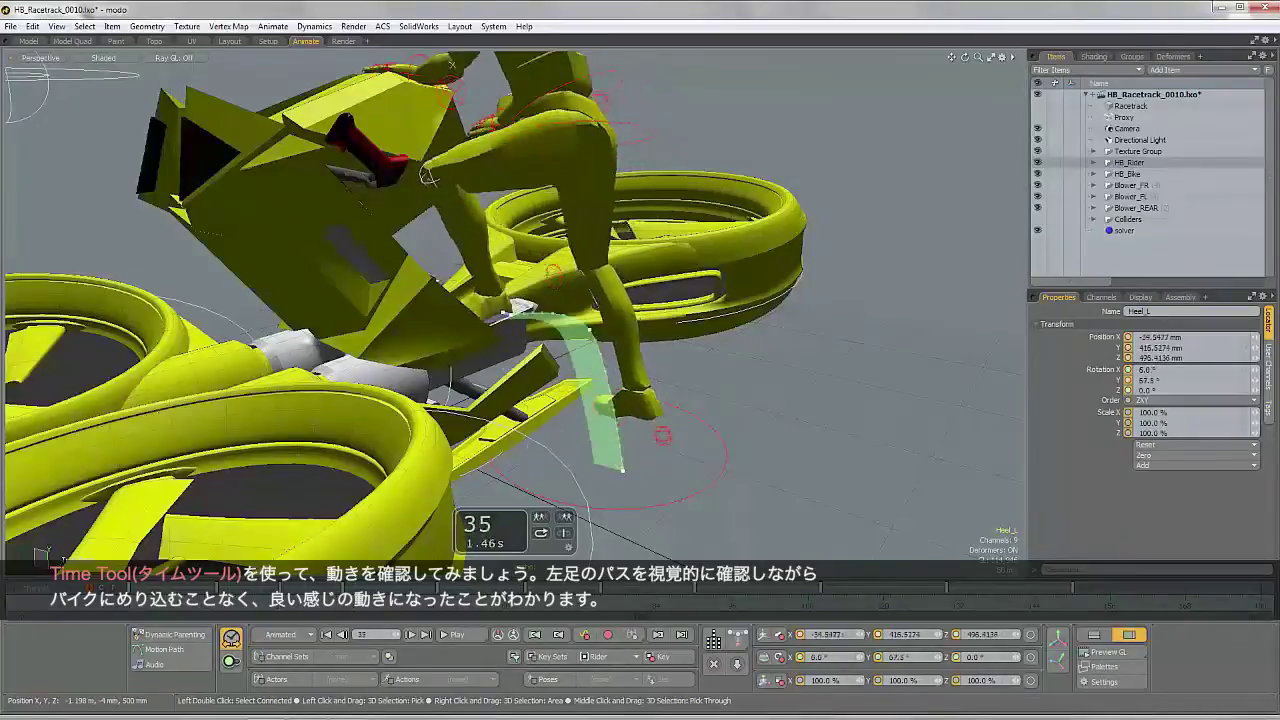
left_click_drag(472, 198, 449, 163)
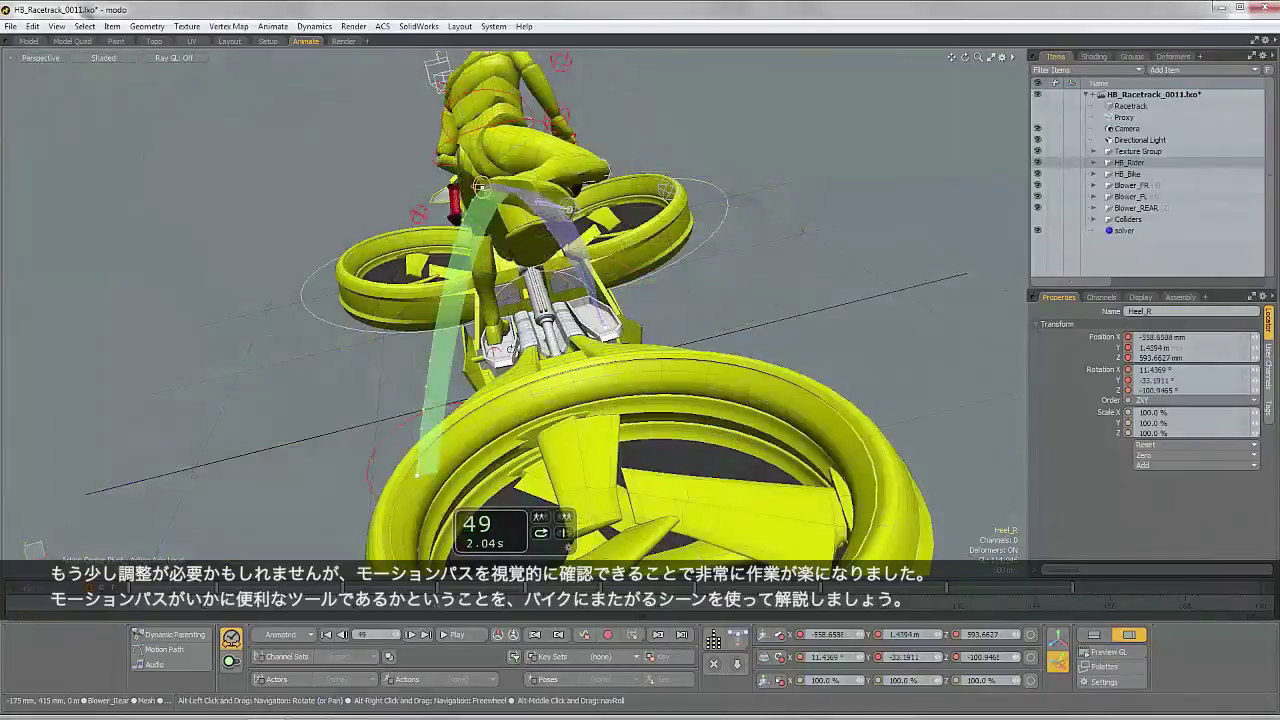
- At frame 41, rotate the Heel_R locator to about 20.3°, -62.6°, -74.5° and move it outward to widen its motion path
left_click_drag(500, 290, 545, 322, "alt")
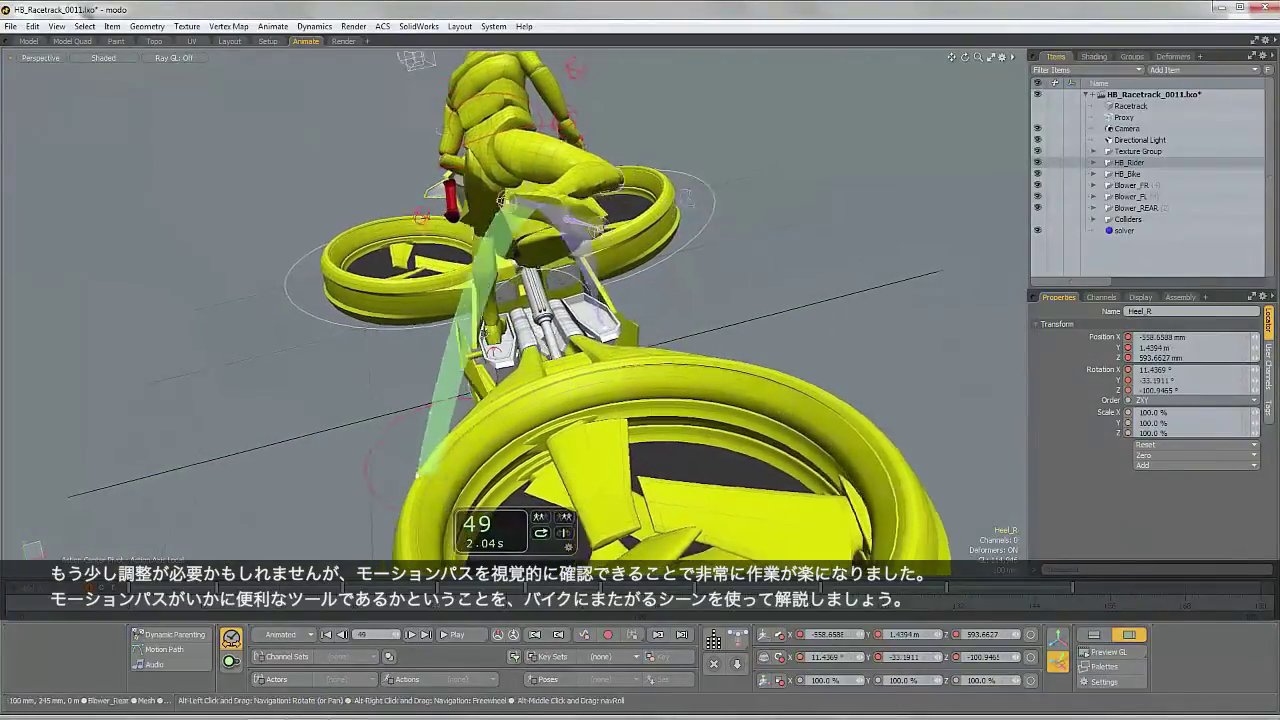
left_click_drag(536, 224, 548, 223, "alt")
left_click_drag(593, 287, 538, 266, "alt")
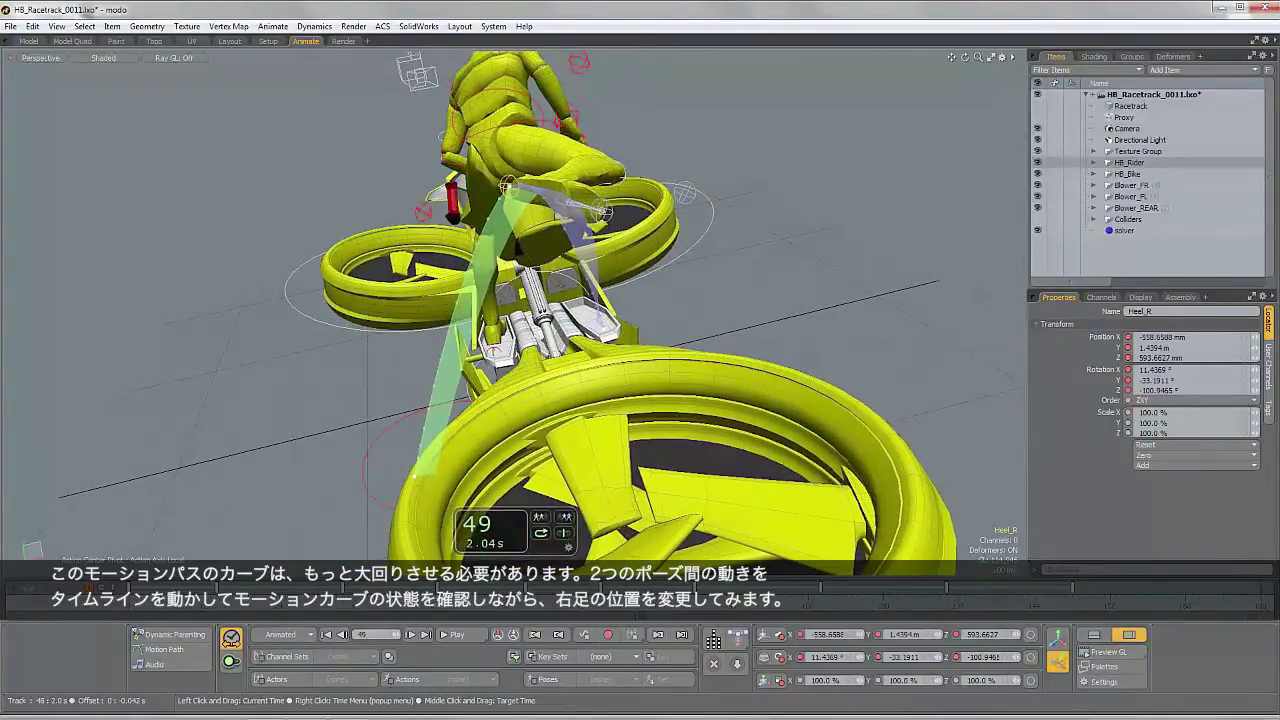
left_click_drag(436, 590, 386, 590)
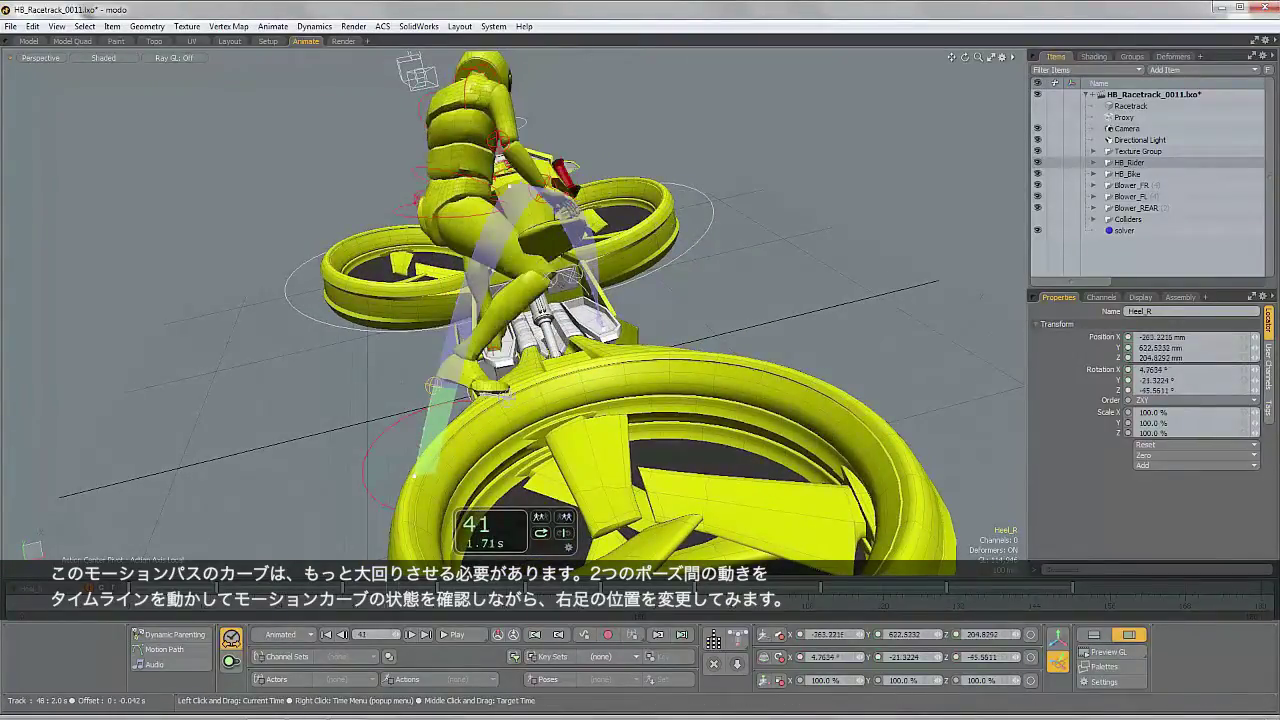
key("y")
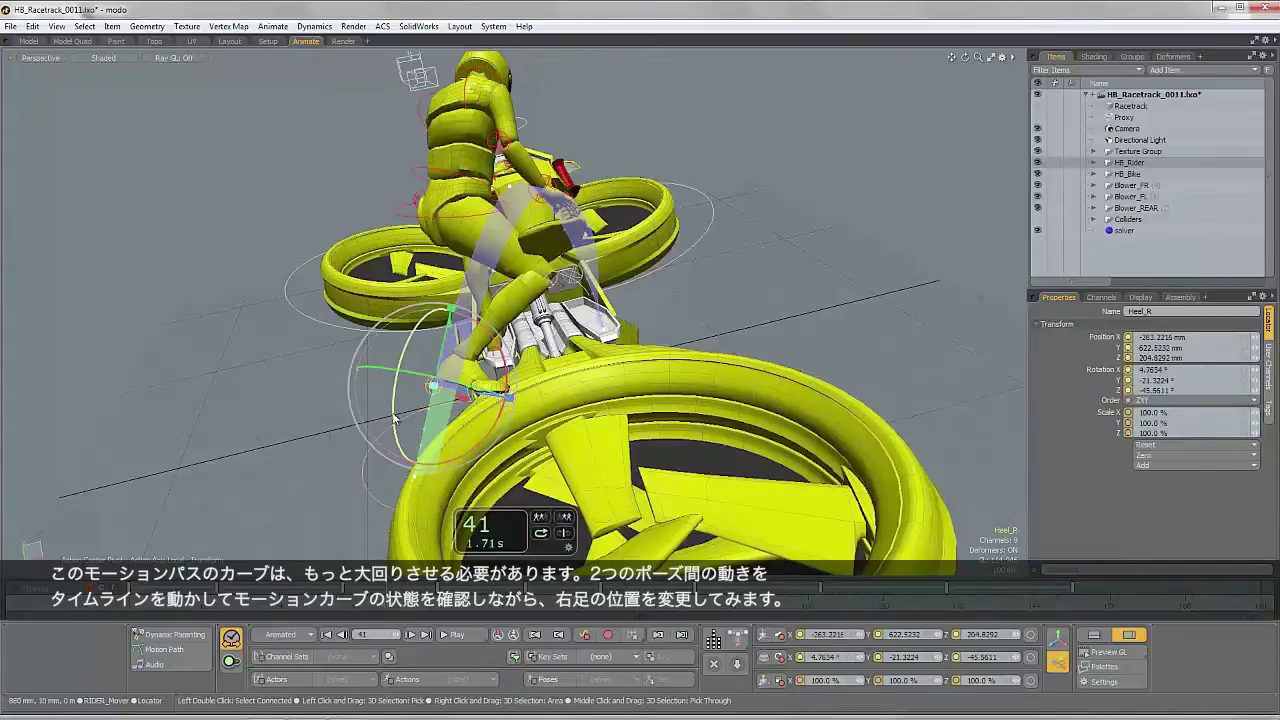
left_click_drag(397, 412, 395, 382)
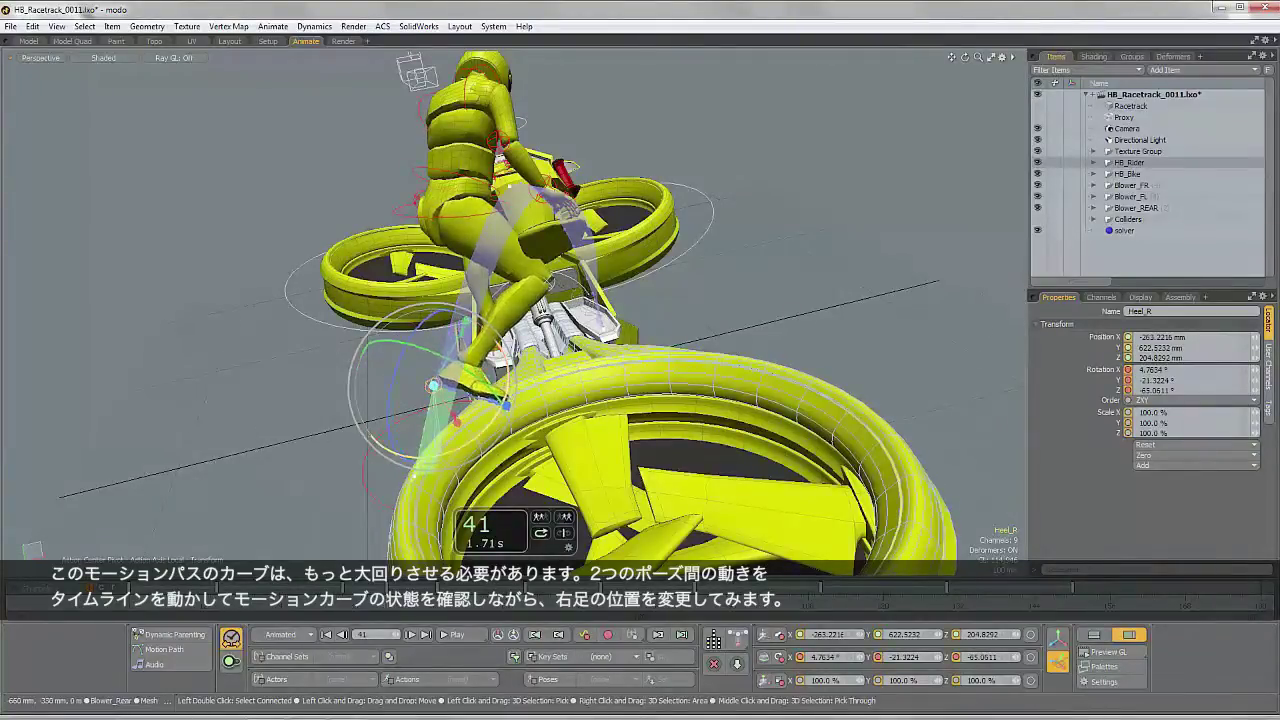
left_click_drag(445, 458, 364, 393)
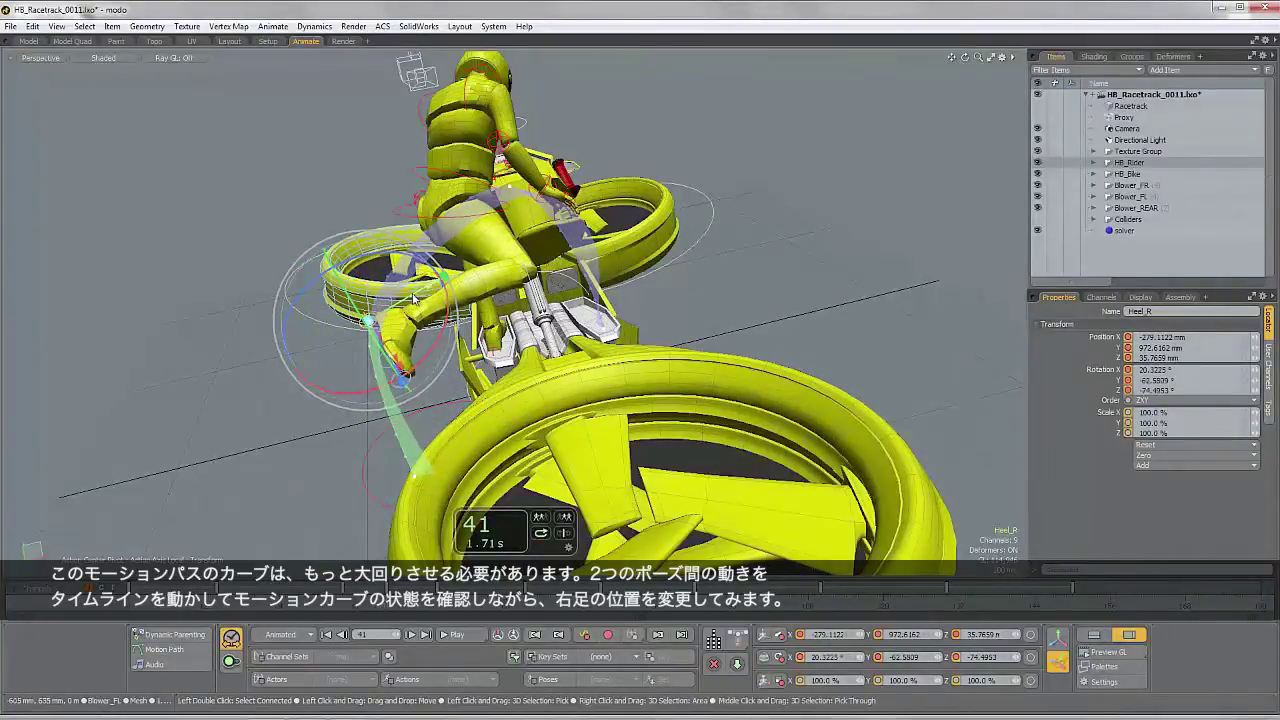
left_click_drag(368, 320, 339, 339)
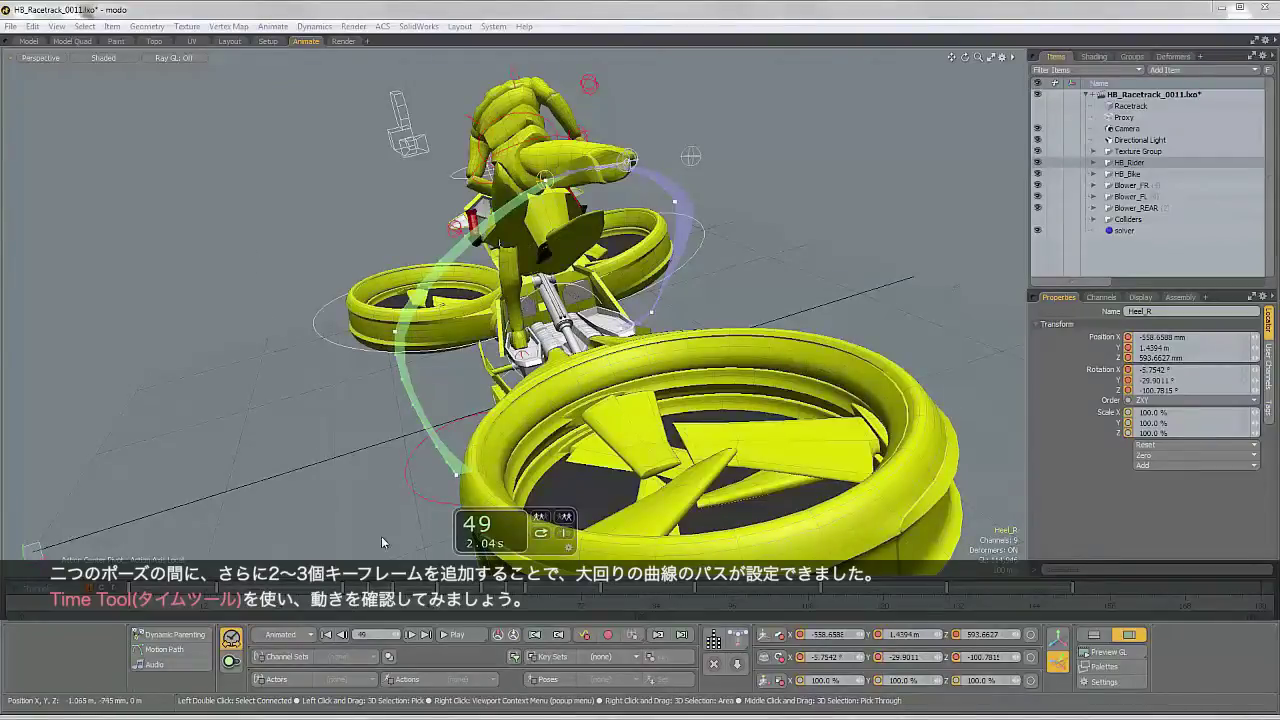
- Scrub and auto-play the right foot's motion with the Time Tool, and switch its auto play to ping-pong mode
left_click_drag(211, 295, 110, 295)
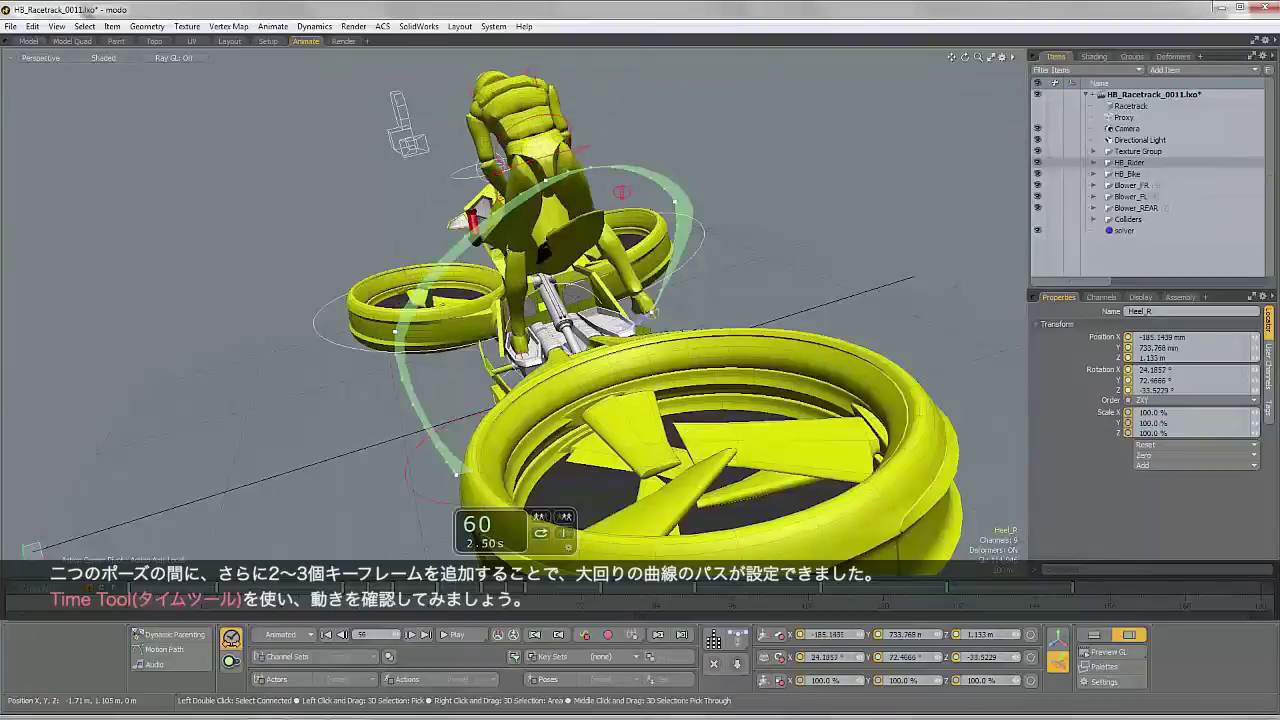
middle_click(206, 293)
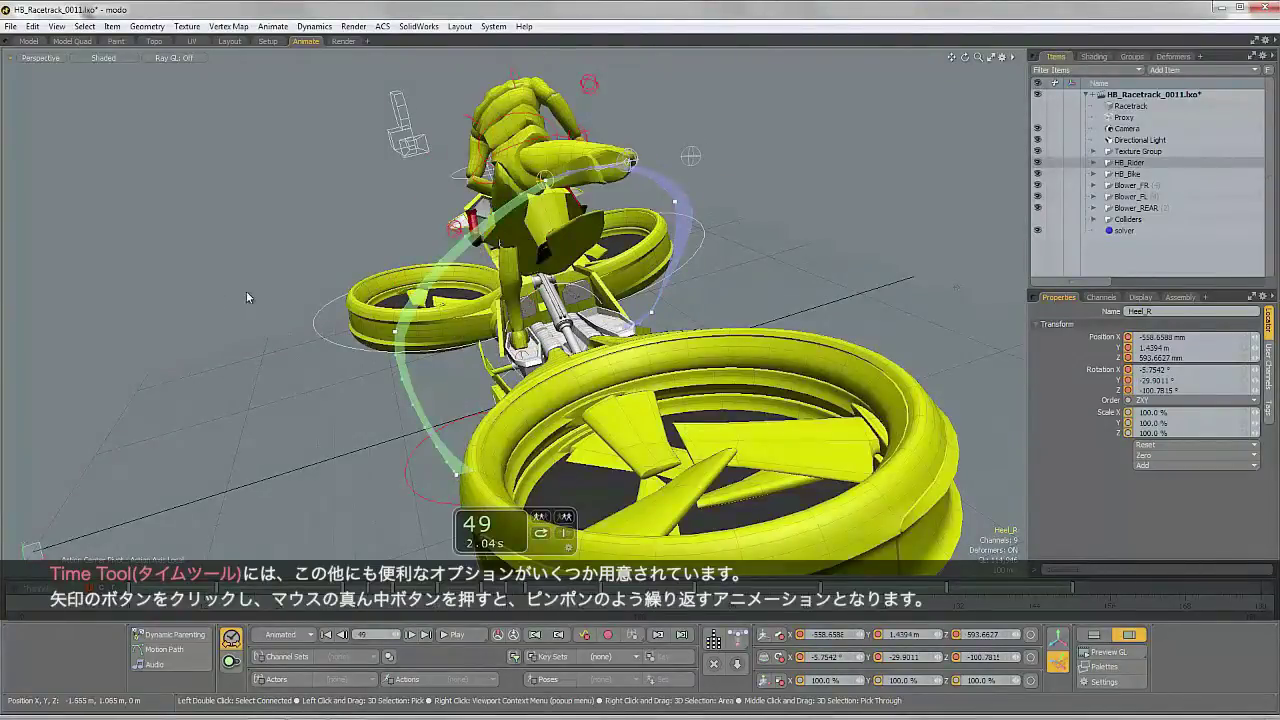
left_click(541, 533)
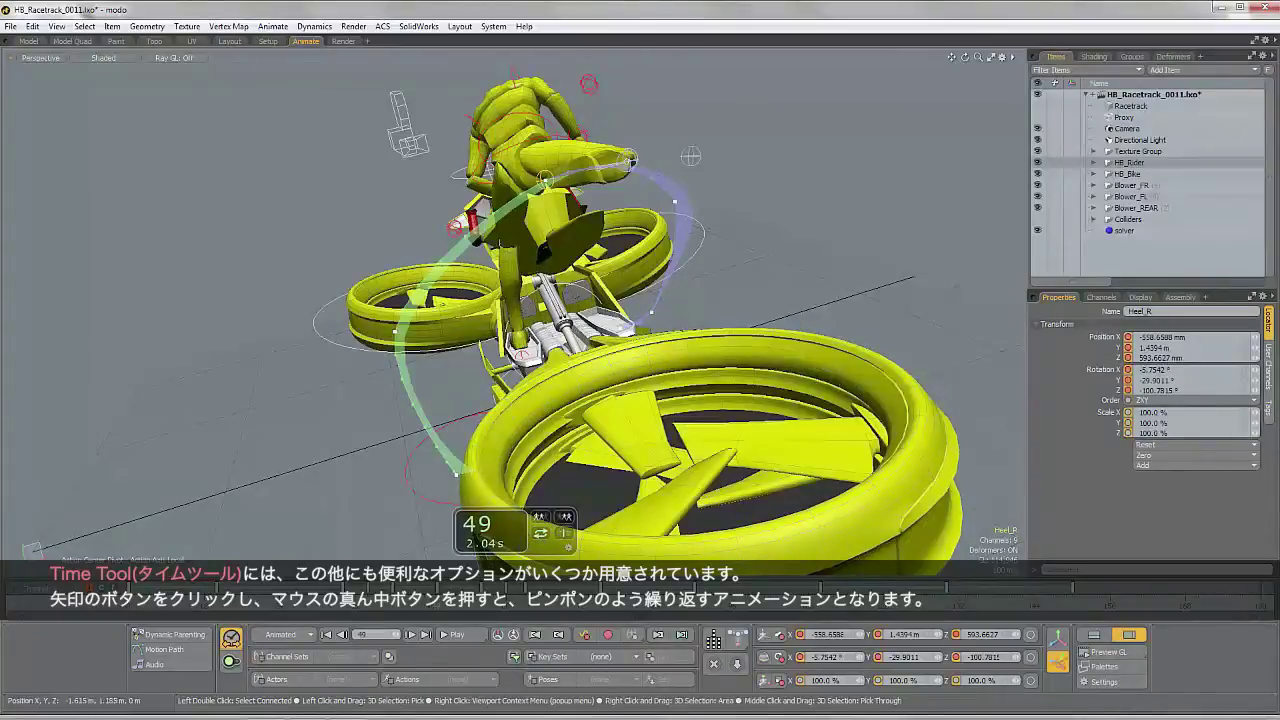
middle_click(212, 293)
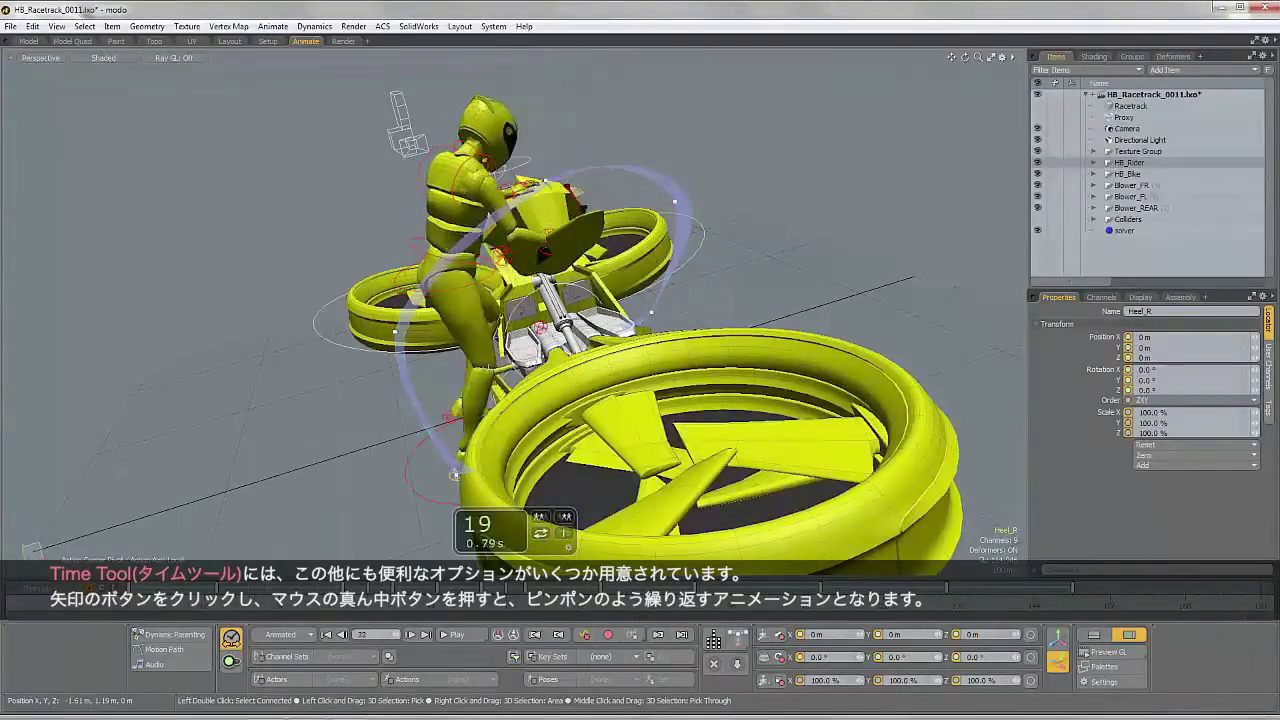
- Step the animation to Heel_R's previous keyframes with the Time Tool to review the poses
middle_click(230, 263, "ctrl")
left_click(230, 263, "ctrl")
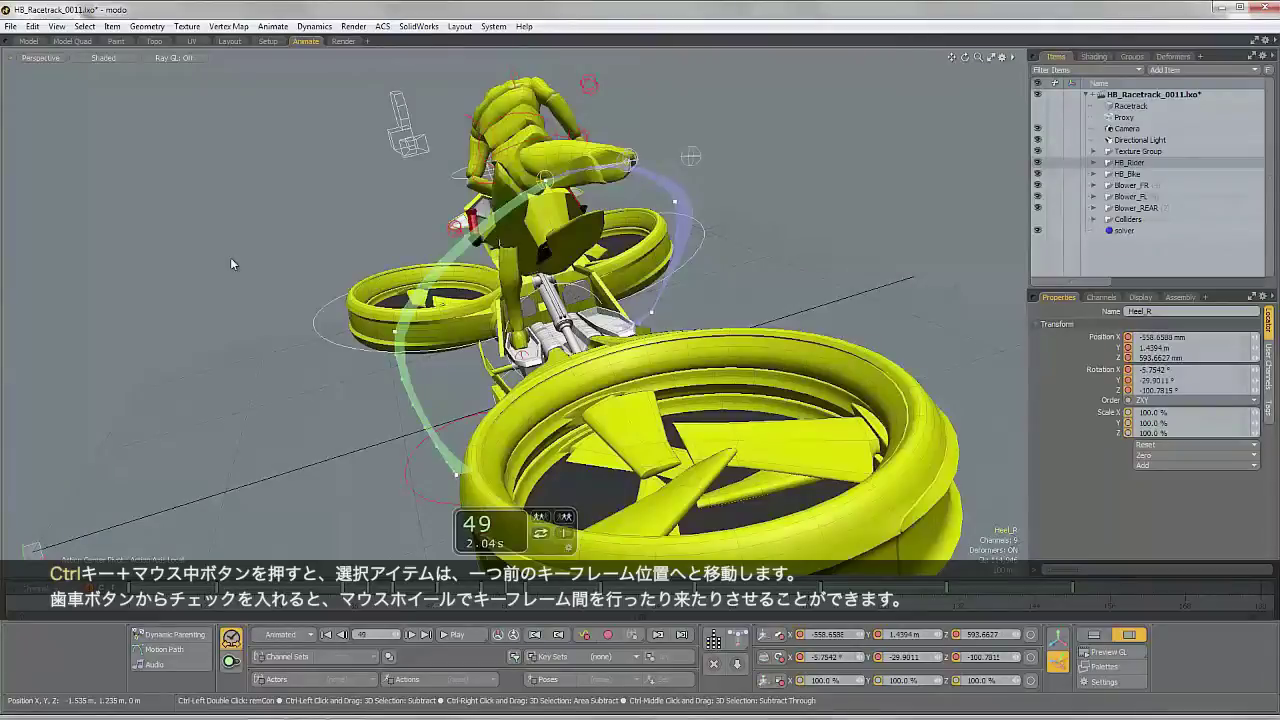
middle_click(230, 258, "ctrl")
left_click(230, 258, "ctrl")
middle_click(230, 258, "ctrl")
left_click(230, 258, "ctrl")
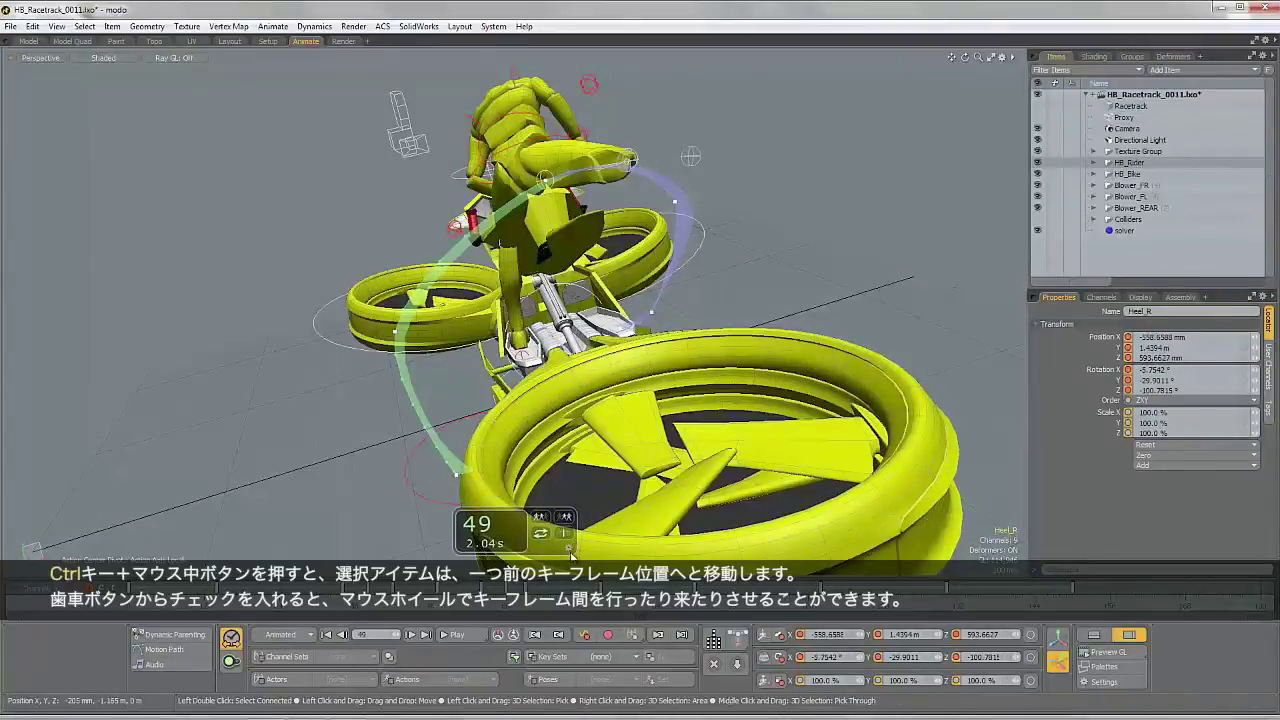
- Enable mouse wheel keyframe stepping in the Time Tool options and step between the Heel_R keyframes at frames 42 and 49
left_click(569, 549)
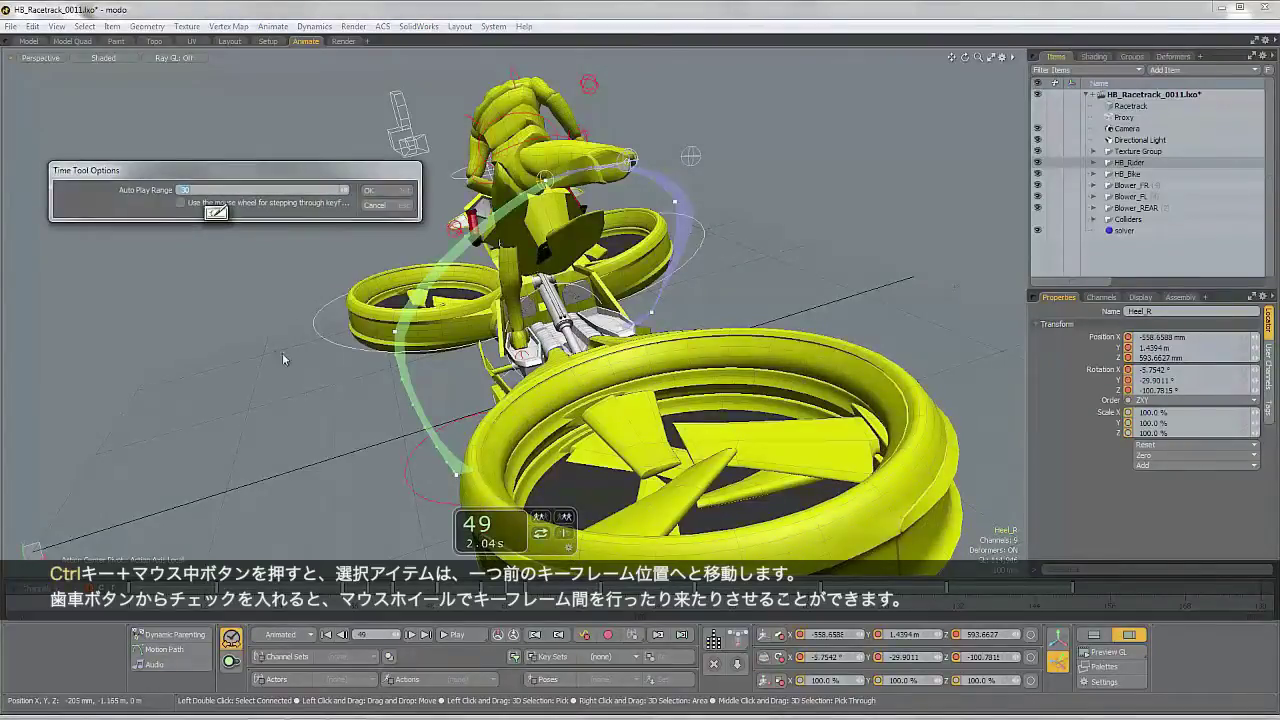
left_click(368, 193)
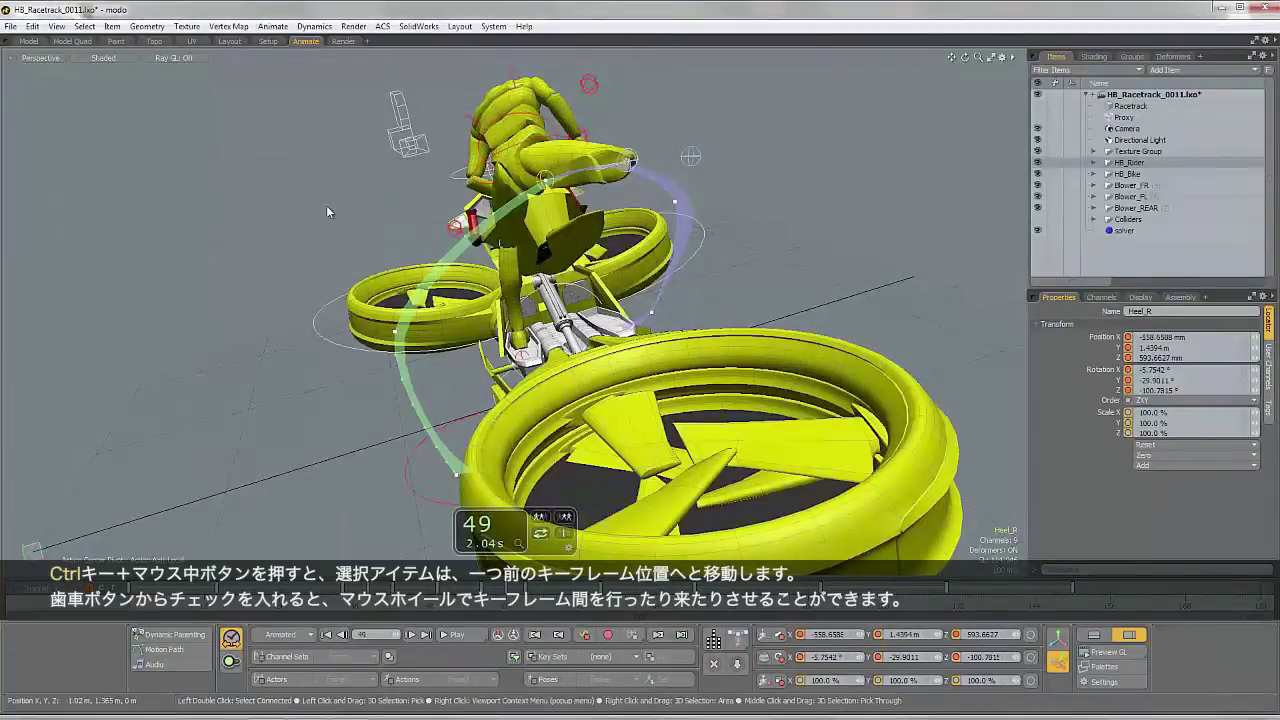
scroll(327, 210, "down", 1)
scroll(327, 210, "up", 2)
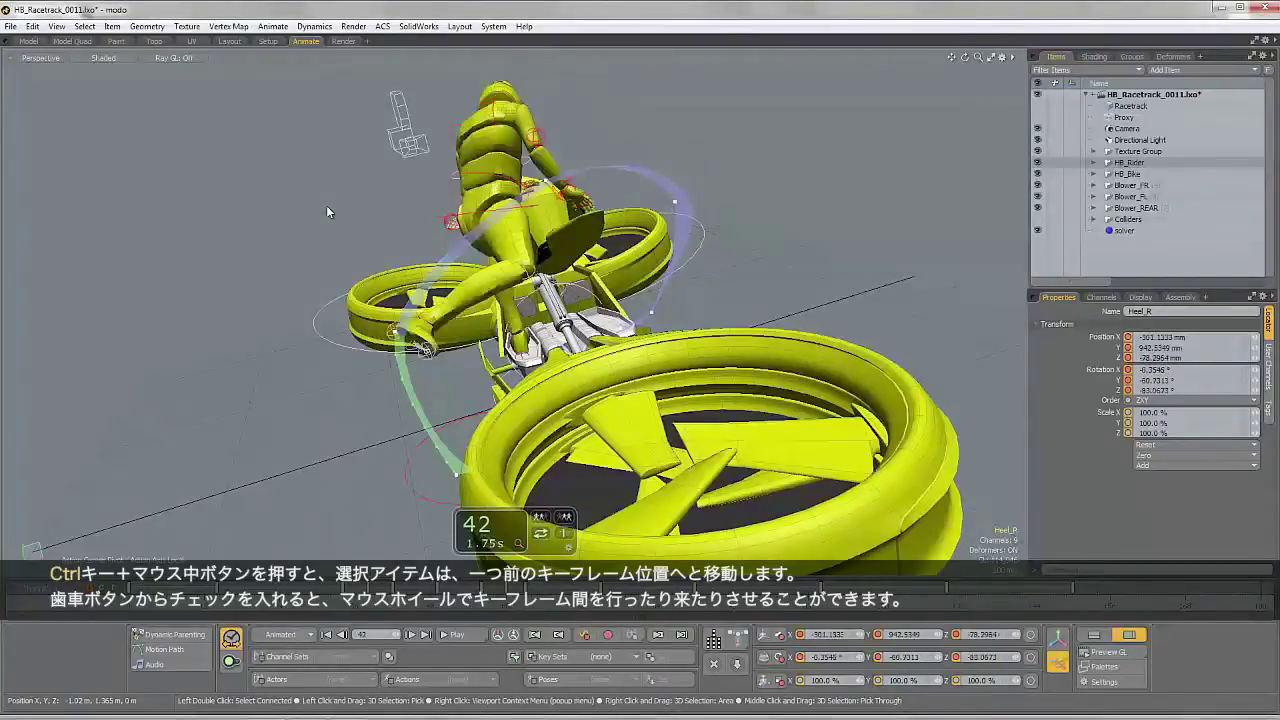
scroll(326, 205, "up", 1)
scroll(326, 205, "down", 2)
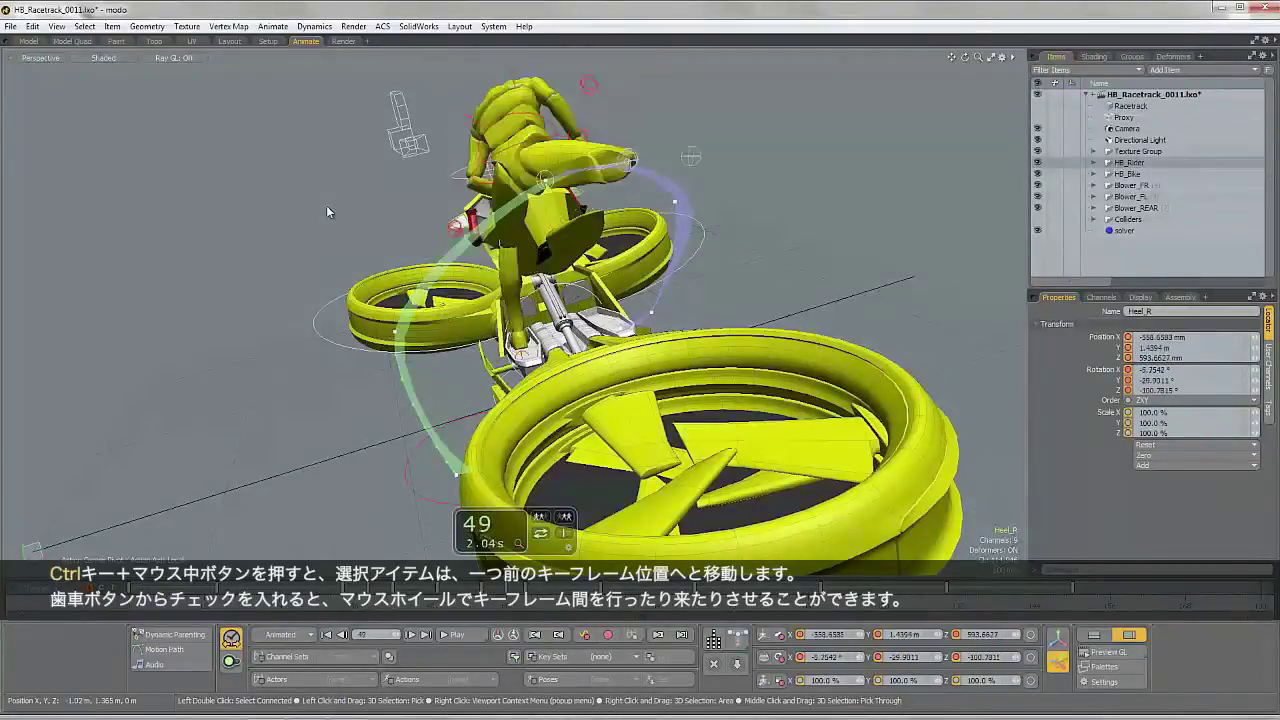